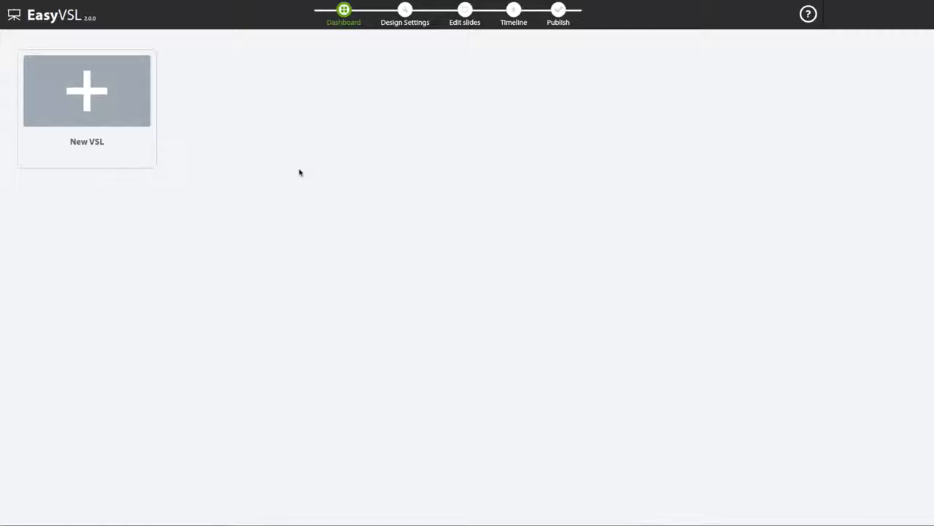
Create a new VSL titled "Demo" using the Paste Text option
{"action": "left_click", "coordinate": [121, 96]}
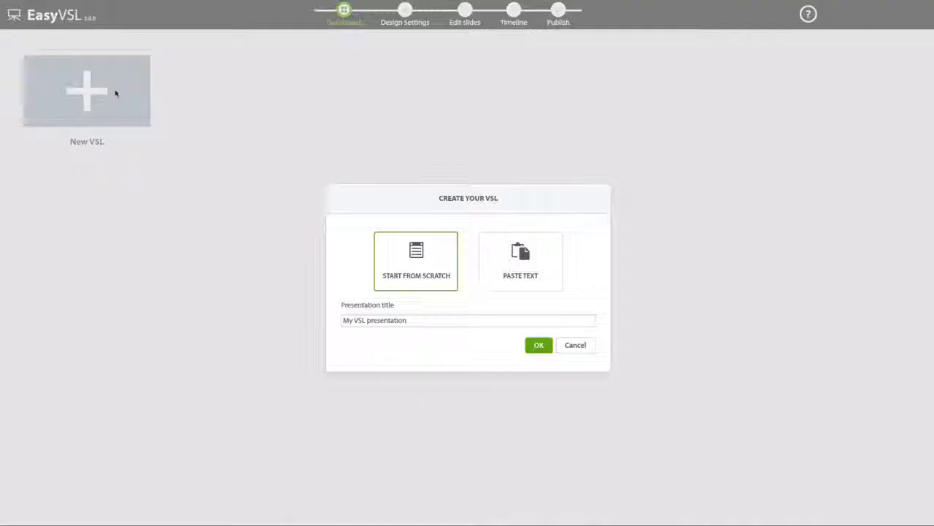
{"action": "left_click", "coordinate": [394, 319]}
{"action": "key", "text": "ctrl+a"}
{"action": "type", "text": "Demo"}
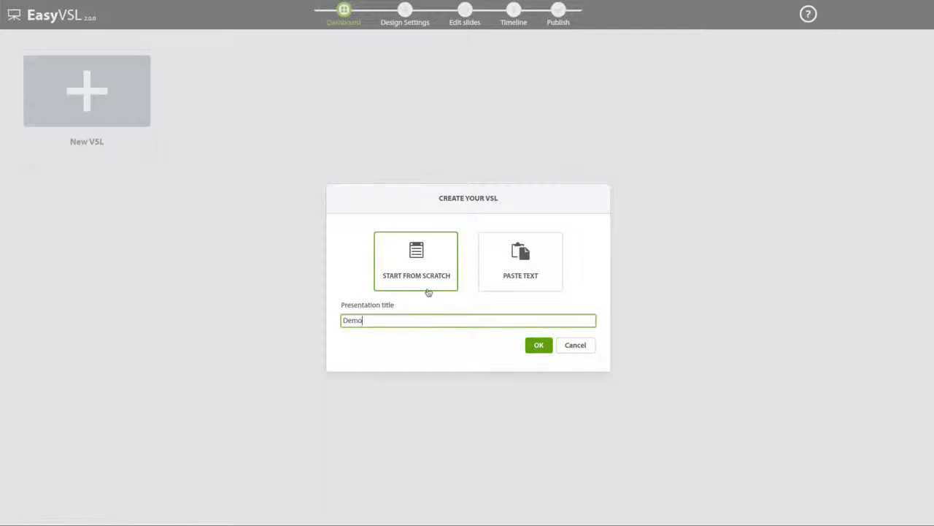
{"action": "left_click", "coordinate": [515, 276]}
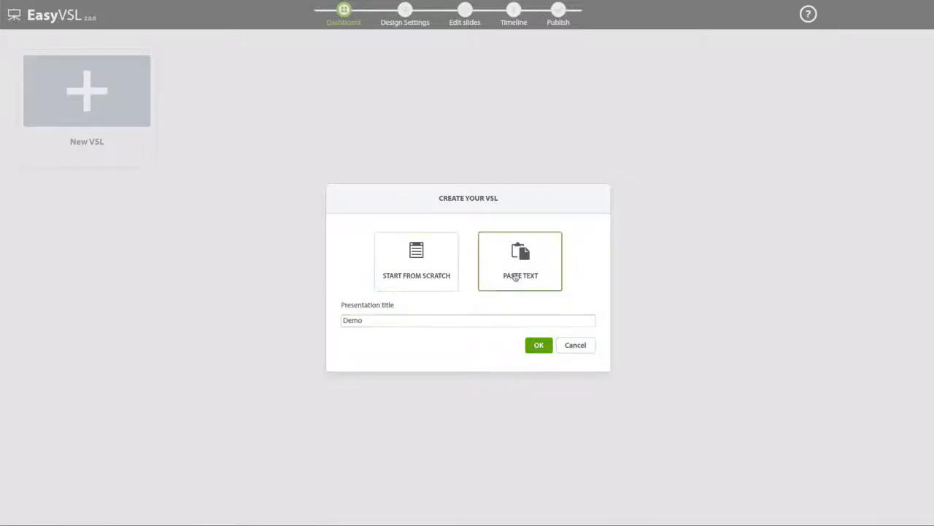
{"action": "left_click", "coordinate": [538, 345]}
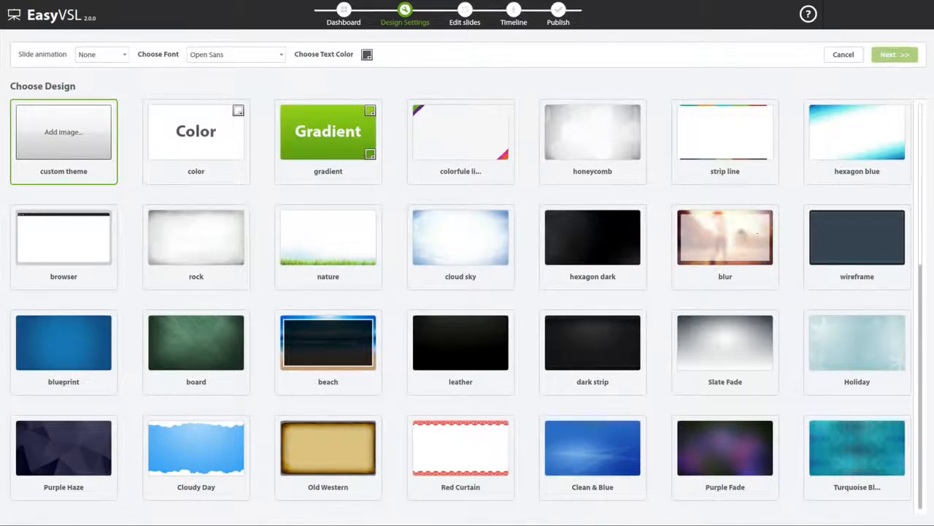
Choose the nature design from the available themes and set the slide animation to Fade
{"action": "scroll", "coordinate": [713, 242], "scroll_direction": "down", "scroll_amount": 5}
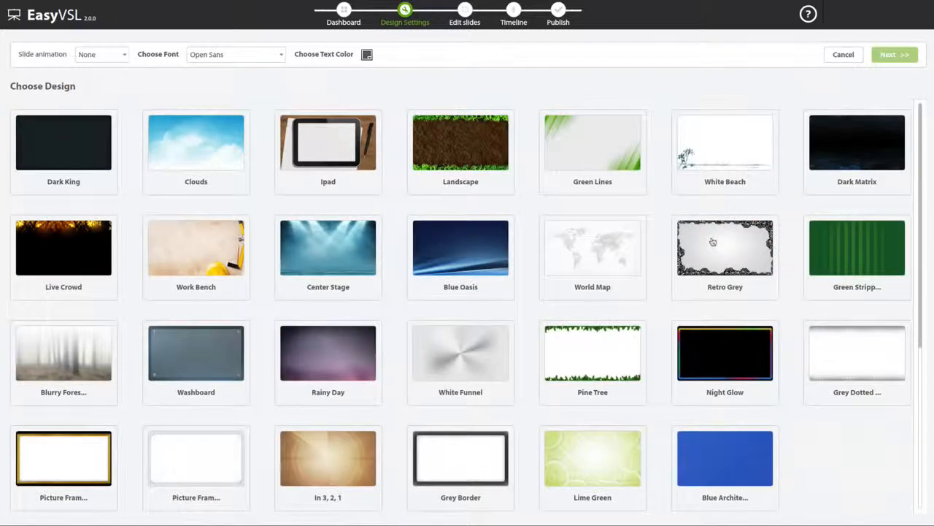
{"action": "scroll", "coordinate": [713, 242], "scroll_direction": "down", "scroll_amount": 5}
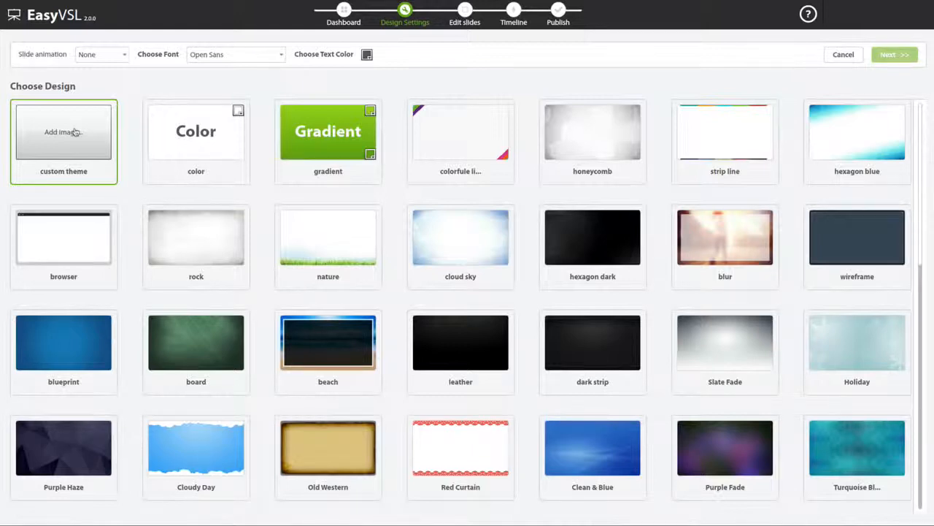
{"action": "left_click", "coordinate": [339, 238]}
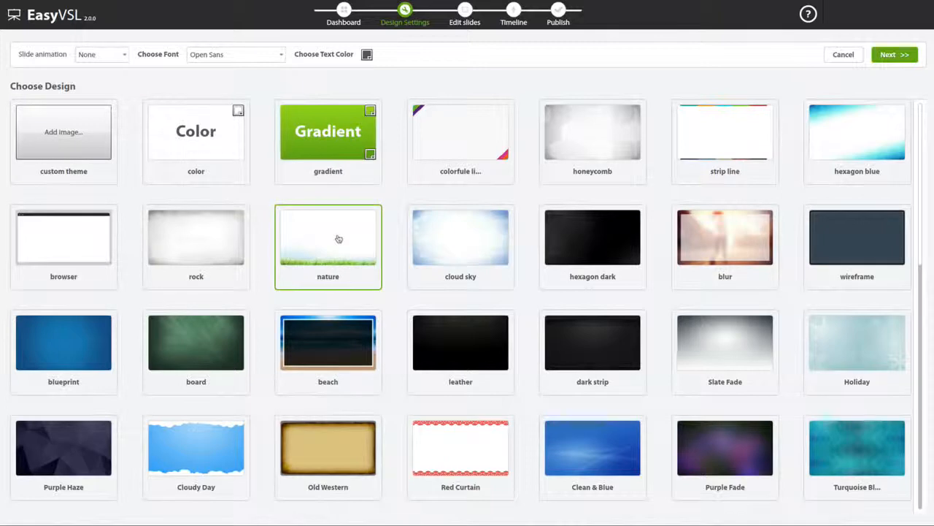
{"action": "left_click", "coordinate": [115, 59]}
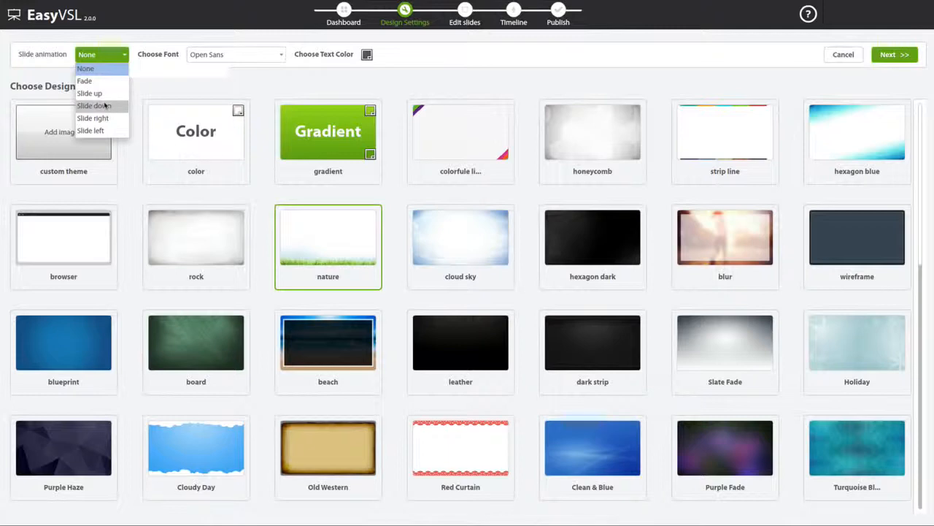
{"action": "left_click", "coordinate": [89, 81]}
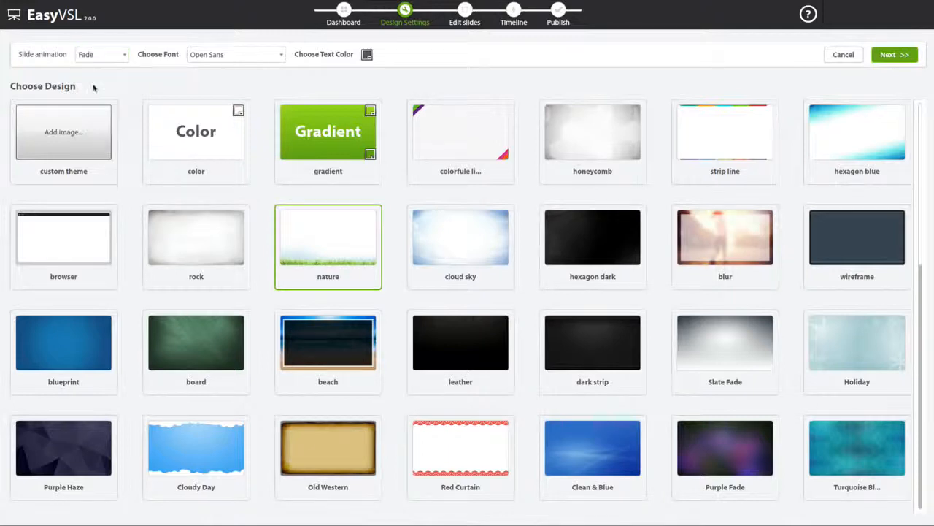
Browse the available fonts, keep Open Sans, and continue to the script entry page
{"action": "left_click", "coordinate": [226, 57]}
{"action": "scroll", "coordinate": [224, 111], "scroll_direction": "down", "scroll_amount": 2}
{"action": "scroll", "coordinate": [224, 111], "scroll_direction": "up", "scroll_amount": 10}
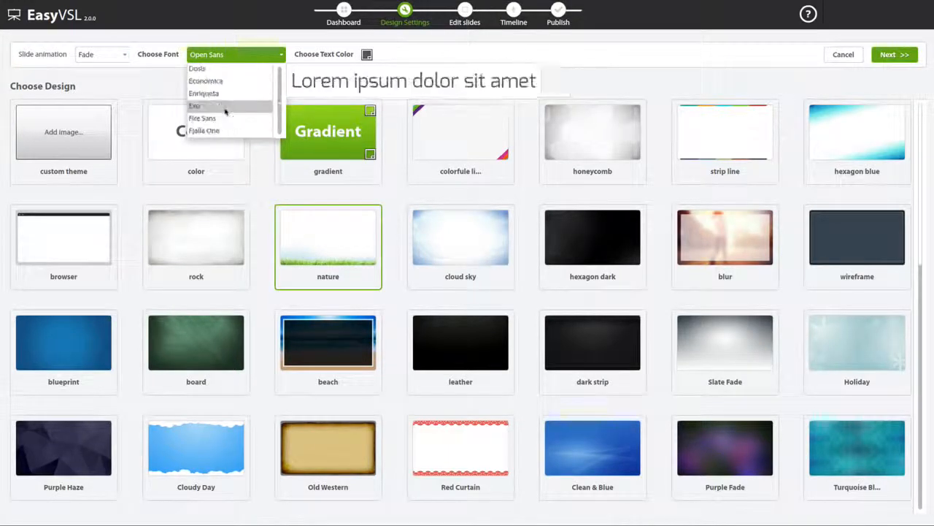
{"action": "left_click", "coordinate": [239, 50]}
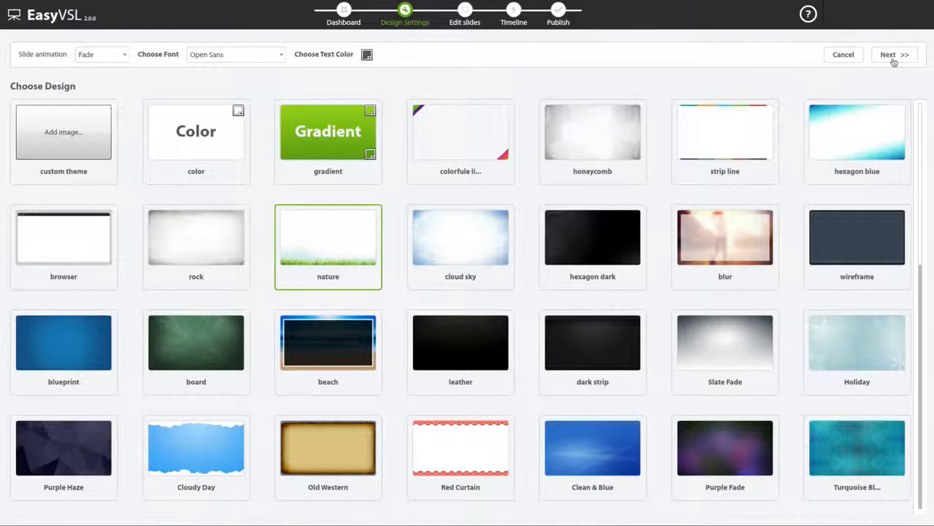
{"action": "left_click", "coordinate": [893, 60]}
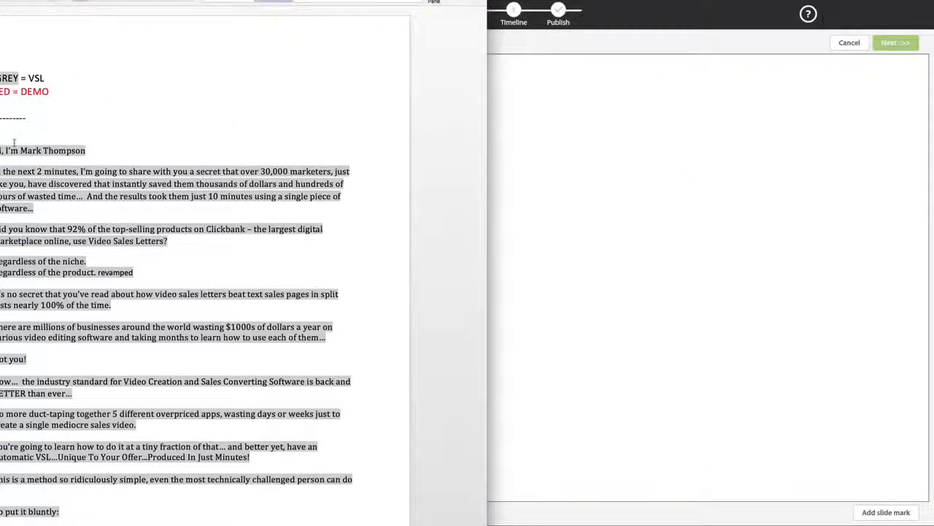
Copy the sales script from the Word document and paste it into the empty slide text area
{"action": "left_click_drag", "start_coordinate": [1, 148], "coordinate": [242, 454]}
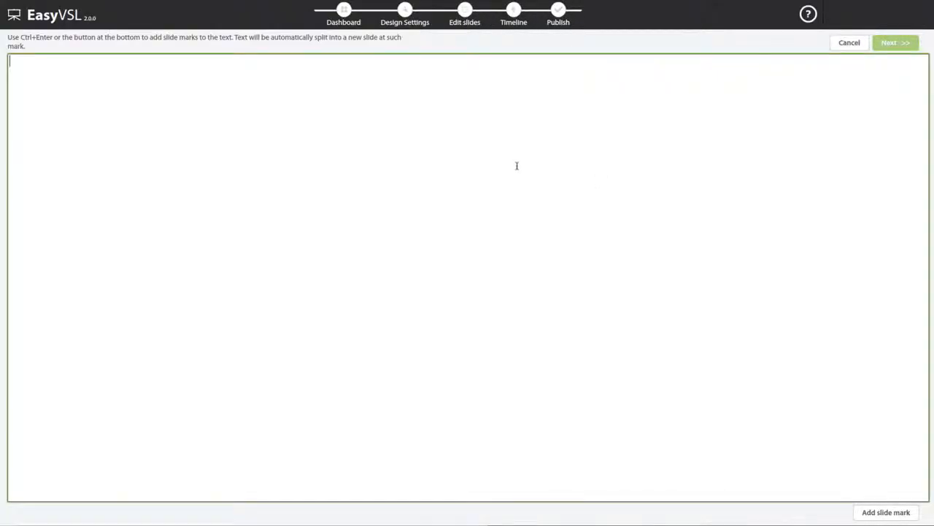
{"action": "key", "text": "ctrl+v"}
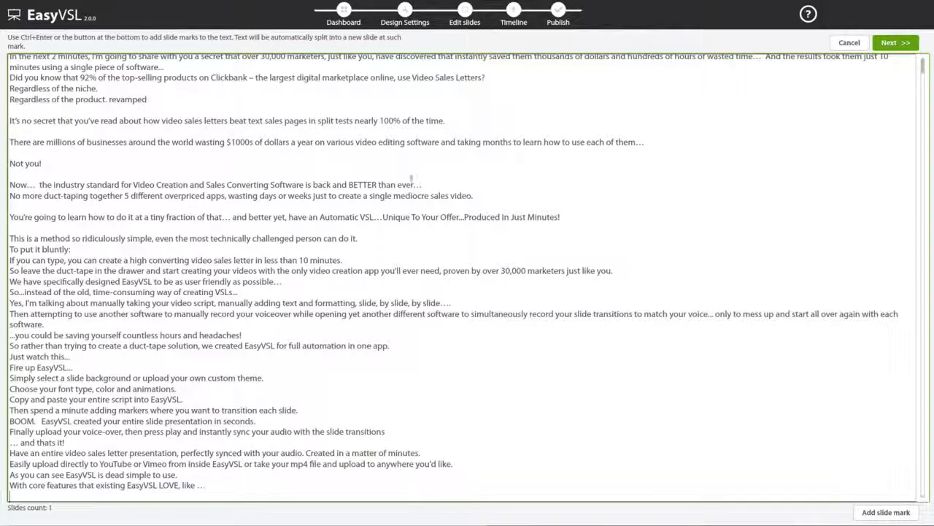
Add a slide mark after the opening greeting line and replace the comma after "over 30,000 marketers" with another slide mark
{"action": "scroll", "coordinate": [409, 179], "scroll_direction": "up", "scroll_amount": 1}
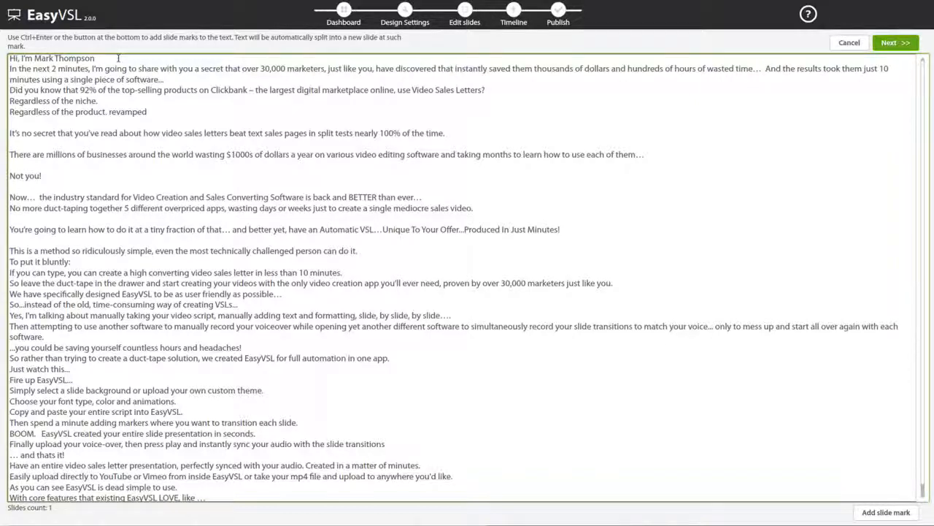
{"action": "left_click", "coordinate": [877, 512]}
{"action": "left_click", "coordinate": [326, 69]}
{"action": "key", "text": "BackSpace"}
{"action": "key", "text": "ctrl+Return"}
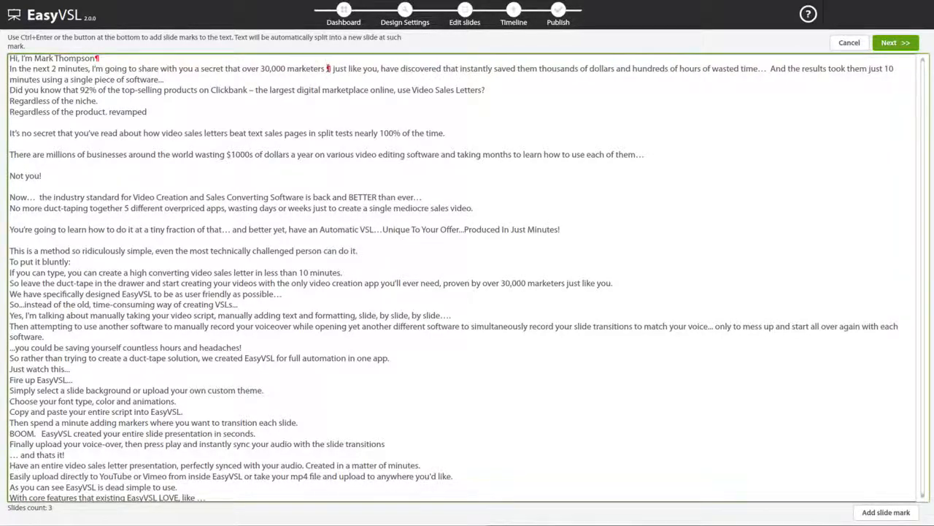
Add slide marks after "And the results took them just 10", "hours of wasted time…" and "single piece of software..."
{"action": "left_click", "coordinate": [895, 68]}
{"action": "key", "text": "ctrl+Return"}
{"action": "left_click", "coordinate": [769, 69]}
{"action": "key", "text": "ctrl+Return"}
{"action": "left_click", "coordinate": [164, 79]}
{"action": "key", "text": "ctrl+Return"}
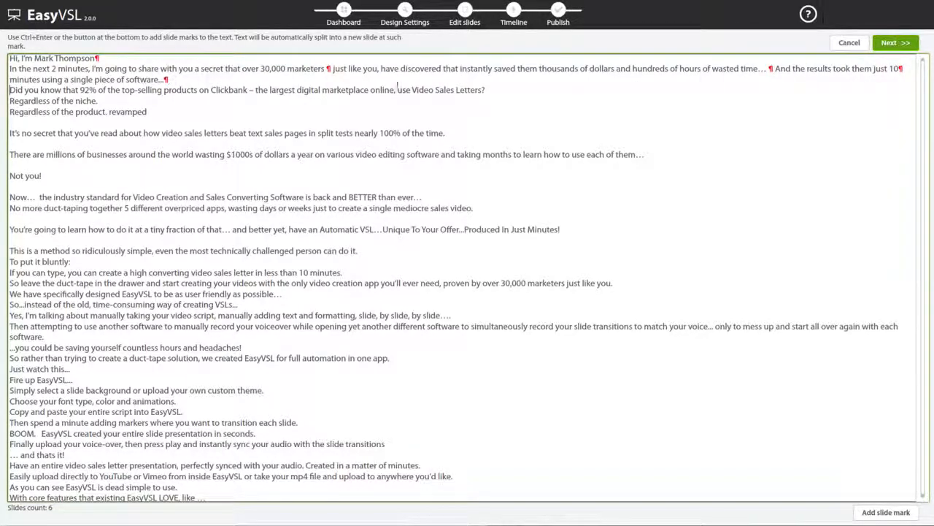
Add slide marks after "use Video Sales Letters?", "Regardless of the niche.", "Regardless of the product. revamped" and "nearly 100% of the time."
{"action": "left_click", "coordinate": [518, 89]}
{"action": "key", "text": "ctrl+Return"}
{"action": "left_click", "coordinate": [143, 103]}
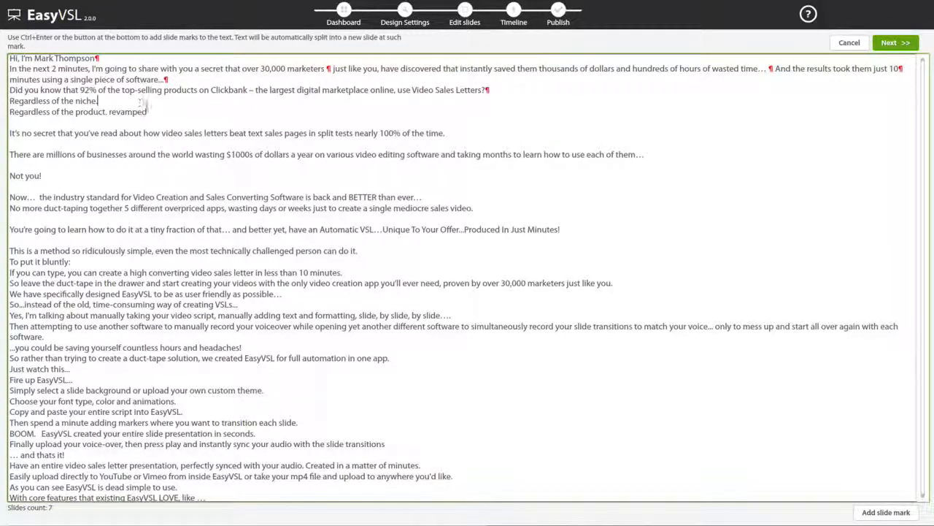
{"action": "key", "text": "ctrl+Return"}
{"action": "left_click", "coordinate": [161, 112]}
{"action": "key", "text": "ctrl+Return"}
{"action": "left_click", "coordinate": [447, 133]}
{"action": "key", "text": "ctrl+Return"}
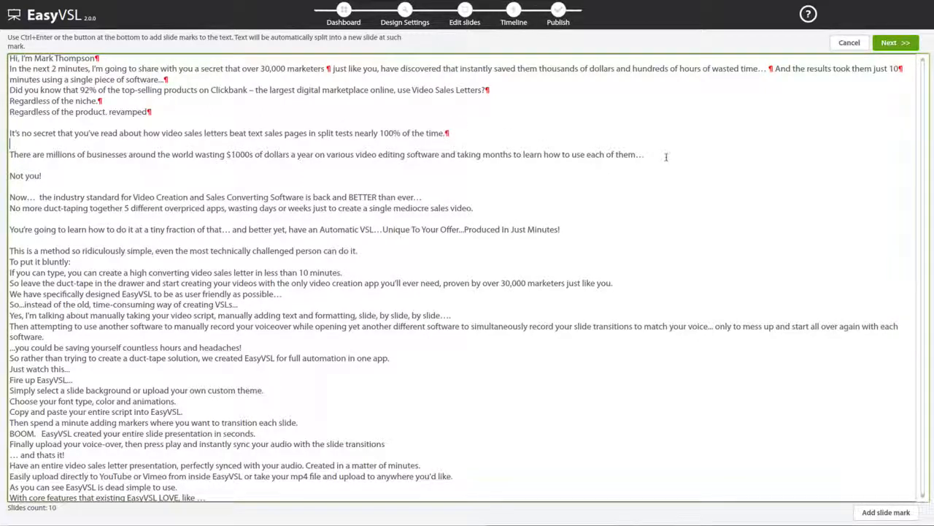
Split the "There are millions of businesses" sentence with slide marks at its end and after "around the world wasting"
{"action": "left_click", "coordinate": [666, 157]}
{"action": "key", "text": "ctrl+Return"}
{"action": "left_click", "coordinate": [227, 154]}
{"action": "key", "text": "ctrl+Return"}
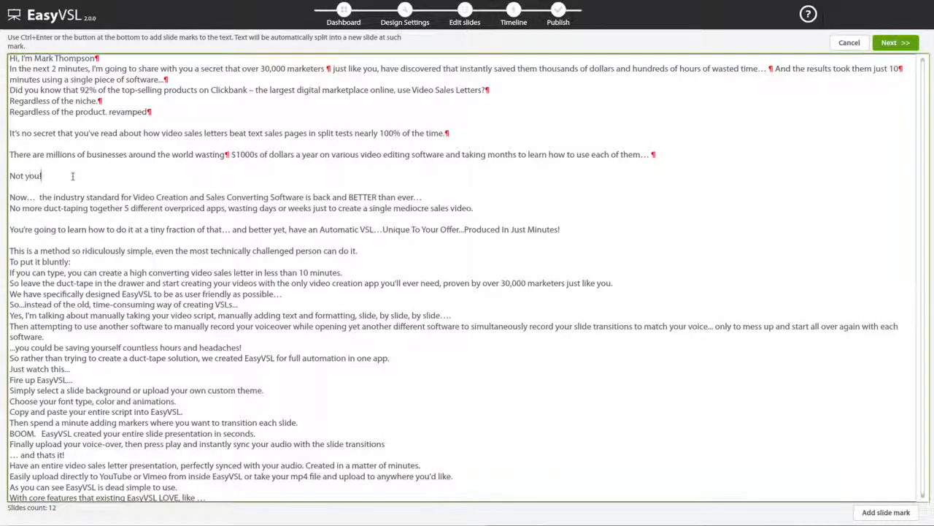
Add slide marks after "Not you!", "BETTER than ever…", "single mediocre sales video." and "Produced In Just Minutes!"
{"action": "left_click", "coordinate": [43, 176]}
{"action": "key", "text": "ctrl+Return"}
{"action": "left_click", "coordinate": [425, 197]}
{"action": "key", "text": "ctrl+Return"}
{"action": "left_click", "coordinate": [475, 208]}
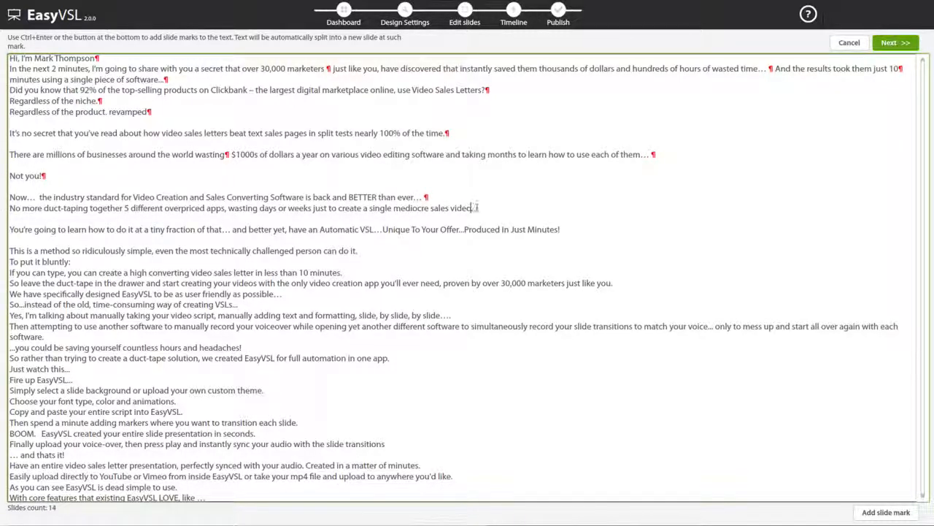
{"action": "key", "text": "ctrl+Return"}
{"action": "left_click", "coordinate": [560, 229]}
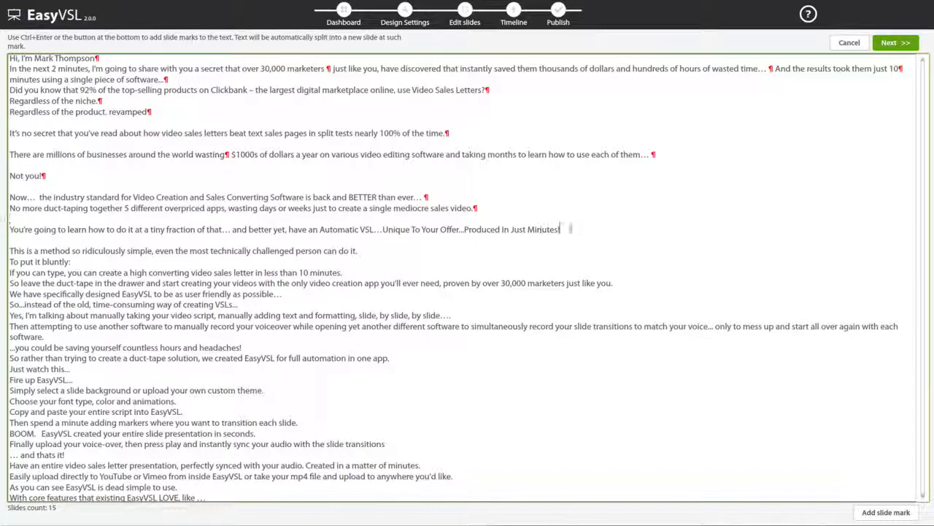
{"action": "key", "text": "ctrl+Return"}
Add slide marks after "technically challenged person can do it.", "To put it bluntly:" and "in less than 10 minutes."
{"action": "left_click", "coordinate": [358, 250]}
{"action": "key", "text": "ctrl+Return"}
{"action": "left_click", "coordinate": [71, 262]}
{"action": "key", "text": "ctrl+Return"}
{"action": "left_click", "coordinate": [342, 272]}
{"action": "key", "text": "ctrl+Return"}
Add slide marks after "30,000 marketers just like you.", "user friendly as possible…" and "time-consuming way of creating VSLs..."
{"action": "left_click", "coordinate": [633, 282]}
{"action": "key", "text": "ctrl+Return"}
{"action": "left_click", "coordinate": [285, 293]}
{"action": "key", "text": "ctrl+Return"}
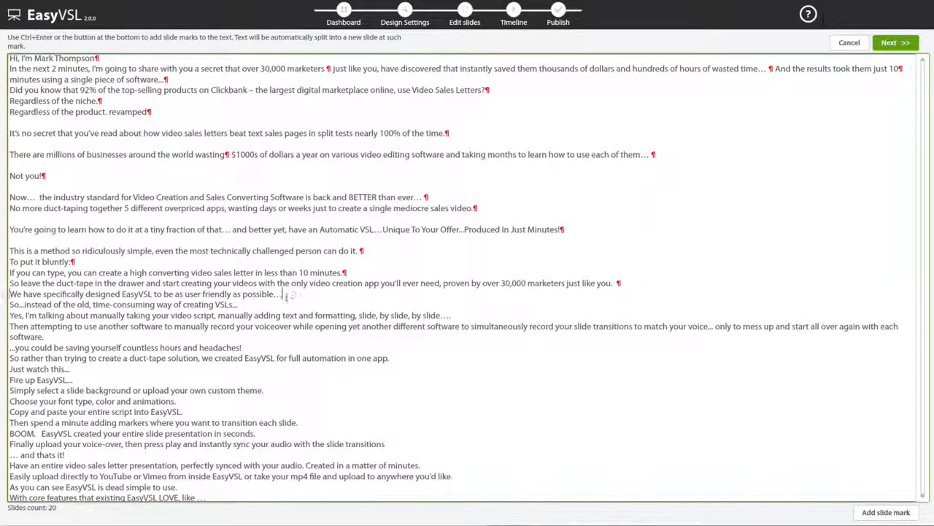
{"action": "left_click", "coordinate": [240, 304]}
{"action": "key", "text": "ctrl+Return"}
{"action": "key", "text": "ctrl+Return"}
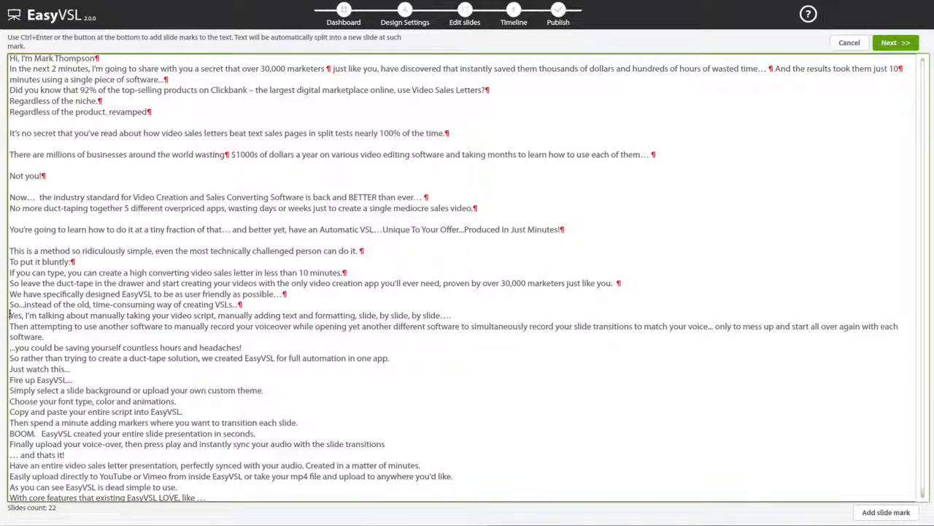
Delete the script from "Yes, I'm talking about" onward and add slide marks after "a tiny fraction of that…" and "5 different overpriced apps,"
{"action": "left_click_drag", "start_coordinate": [10, 315], "coordinate": [319, 504]}
{"action": "key", "text": "BackSpace"}
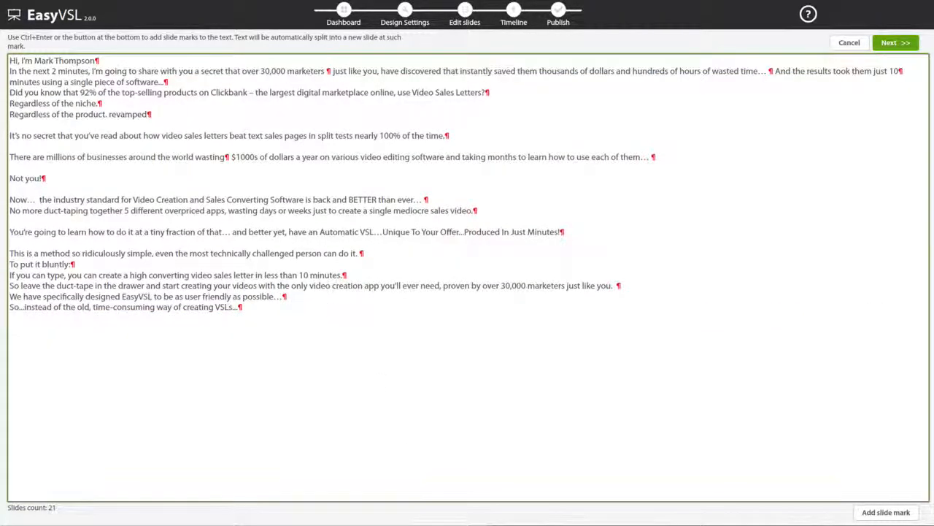
{"action": "left_click", "coordinate": [231, 231]}
{"action": "key", "text": "ctrl+Return"}
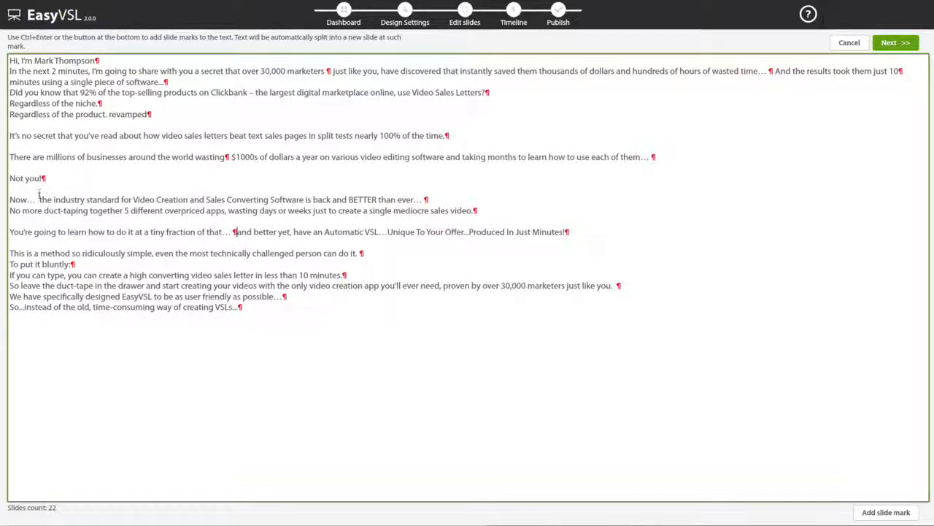
{"action": "left_click", "coordinate": [227, 210]}
{"action": "key", "text": "ctrl+Return"}
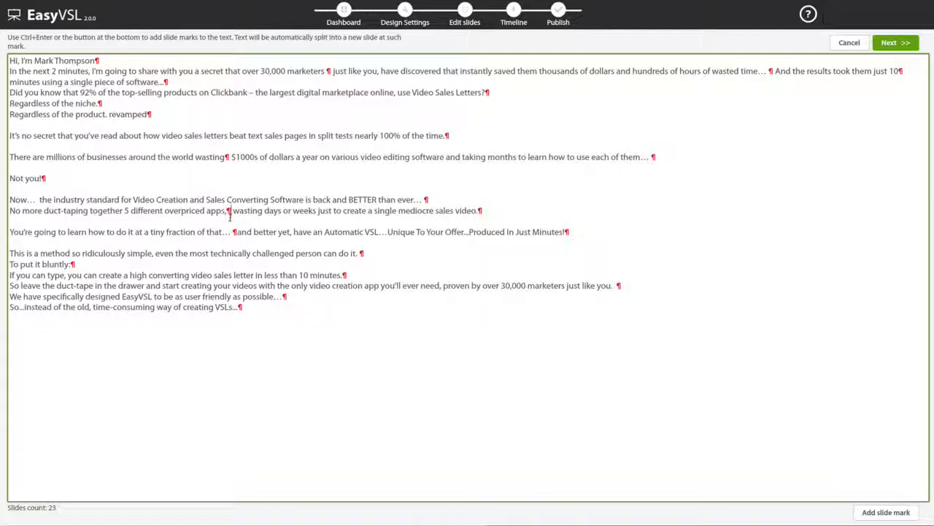
Generate the slides from the marked script and preview slides 3 and 1 in the slide editor
{"action": "left_click", "coordinate": [892, 45]}
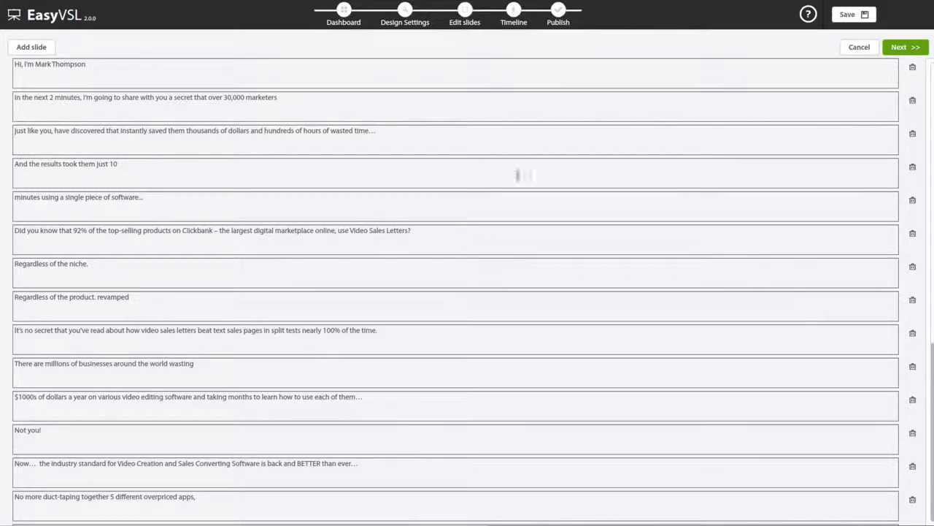
{"action": "left_click", "coordinate": [905, 48]}
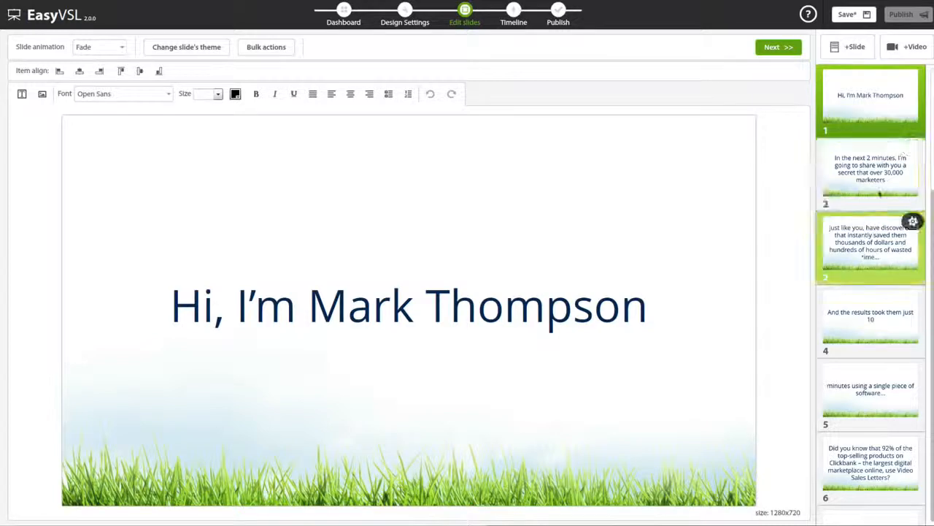
{"action": "left_click", "coordinate": [876, 181]}
{"action": "left_click", "coordinate": [875, 238]}
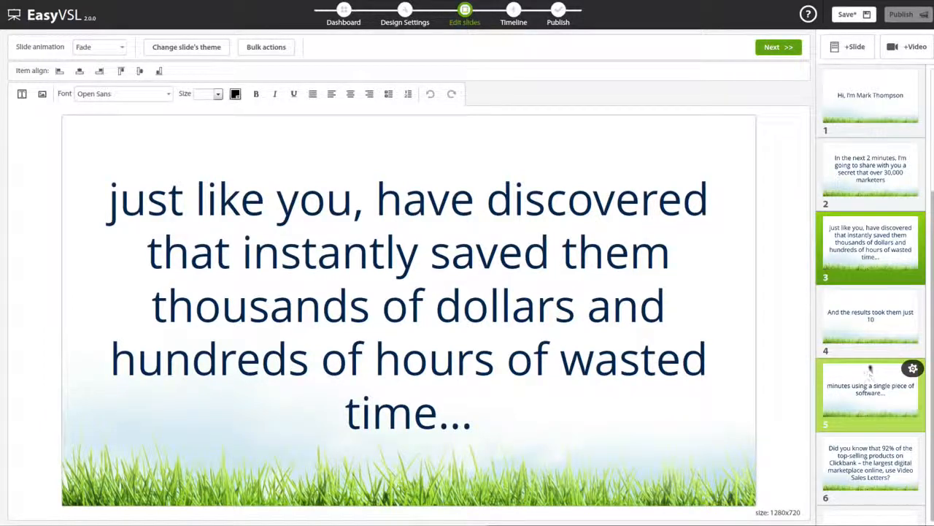
{"action": "left_click", "coordinate": [876, 97]}
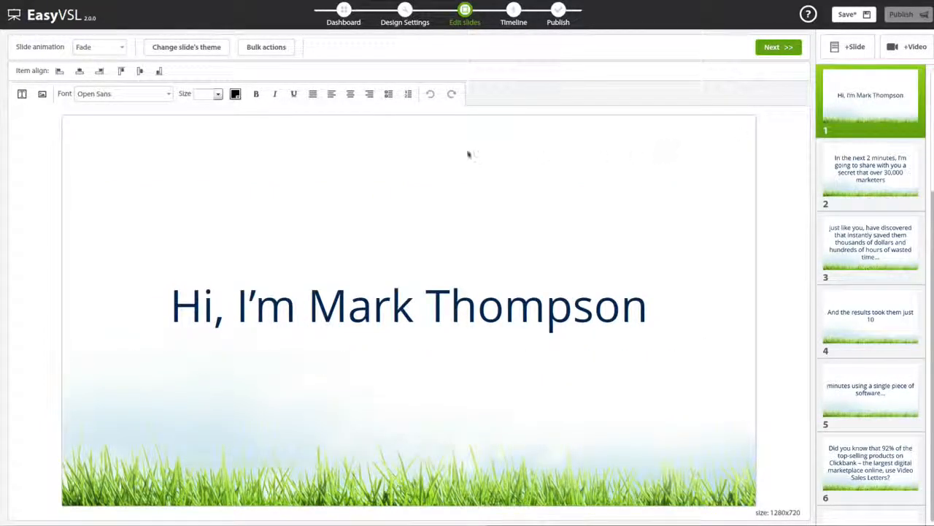
Select all of the greeting text on slide 1 and make it bold
{"action": "left_click", "coordinate": [484, 308]}
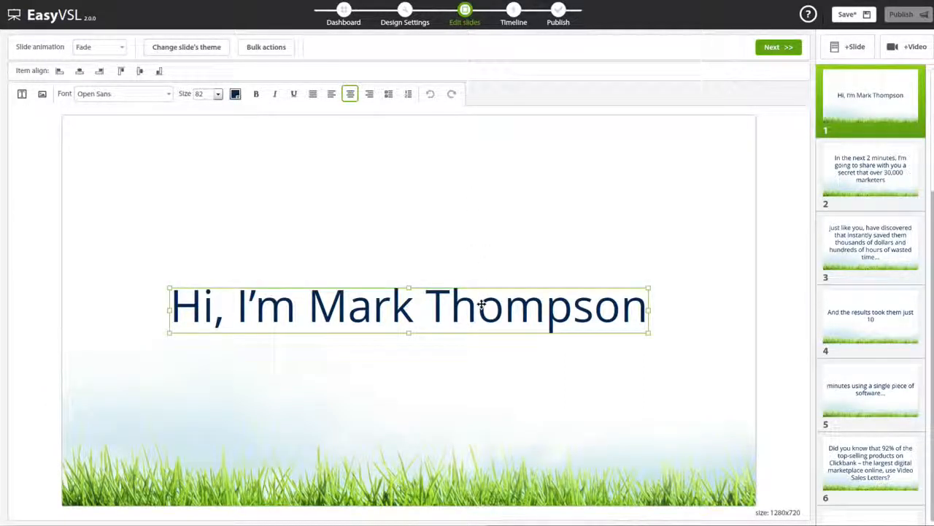
{"action": "left_click", "coordinate": [482, 305]}
{"action": "left_click", "coordinate": [434, 304]}
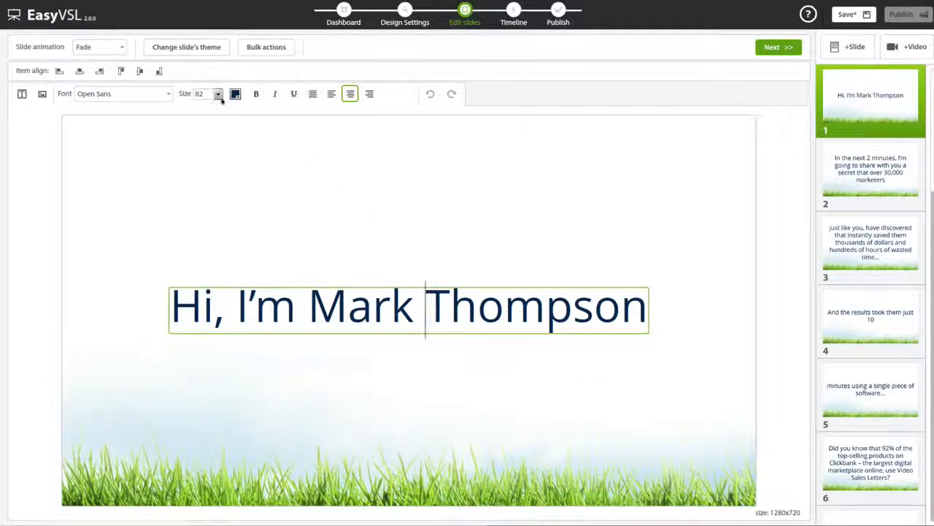
{"action": "triple_click", "coordinate": [347, 307]}
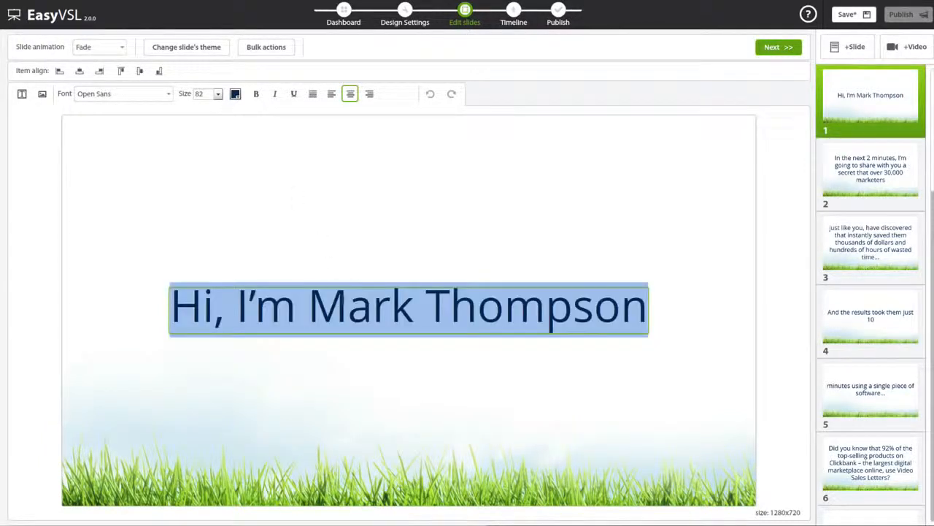
{"action": "left_click", "coordinate": [255, 93]}
{"action": "left_click", "coordinate": [274, 93]}
{"action": "left_click", "coordinate": [274, 94]}
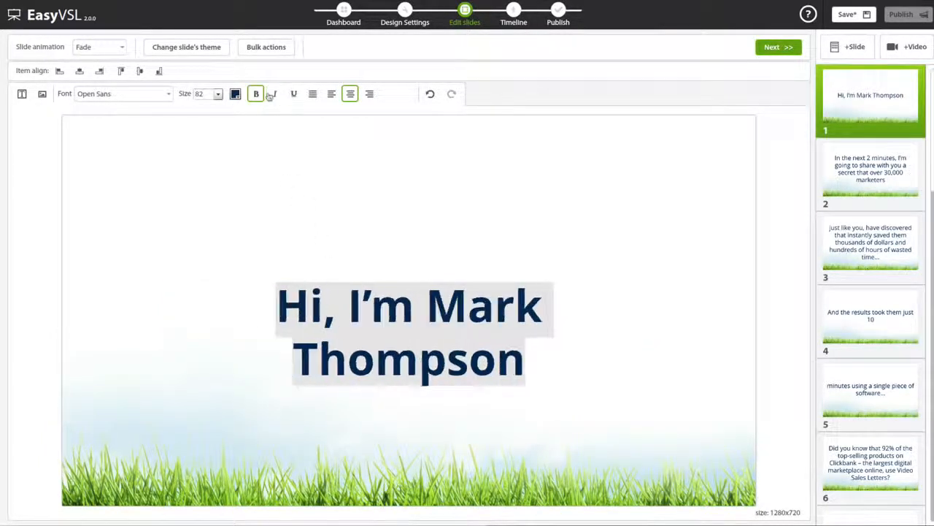
Remove the bold from slide 1's greeting and, using bulk actions, try other themes and apply the rock theme to all slides
{"action": "left_click", "coordinate": [257, 94]}
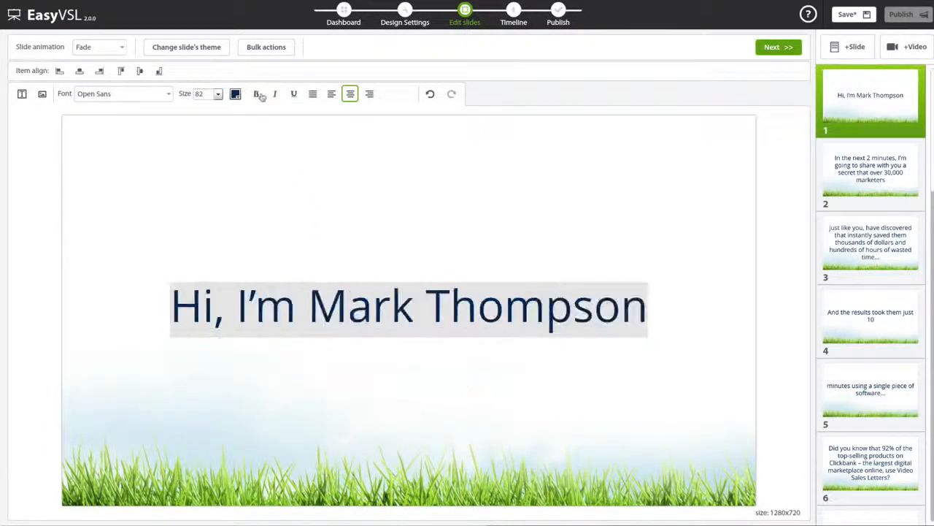
{"action": "left_click", "coordinate": [278, 48]}
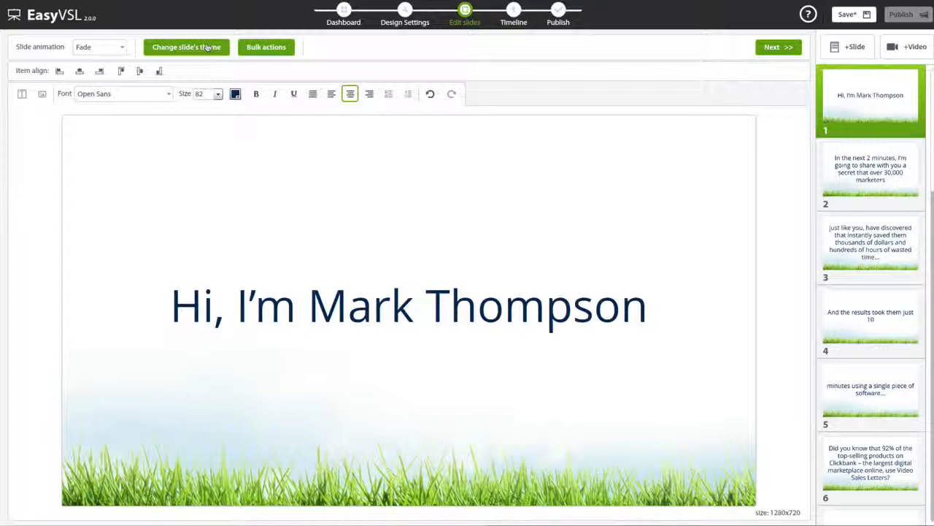
{"action": "left_click", "coordinate": [208, 46]}
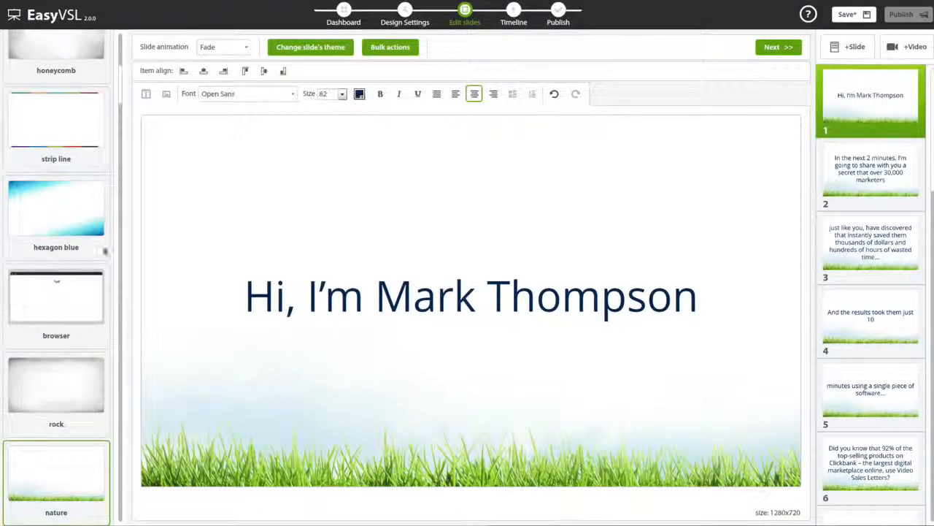
{"action": "left_click", "coordinate": [60, 308]}
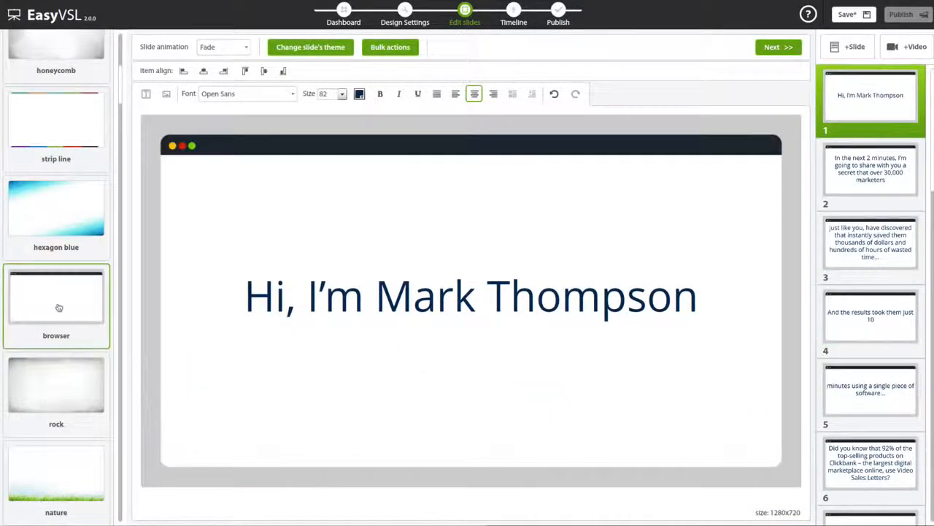
{"action": "left_click", "coordinate": [64, 219]}
{"action": "left_click", "coordinate": [53, 404]}
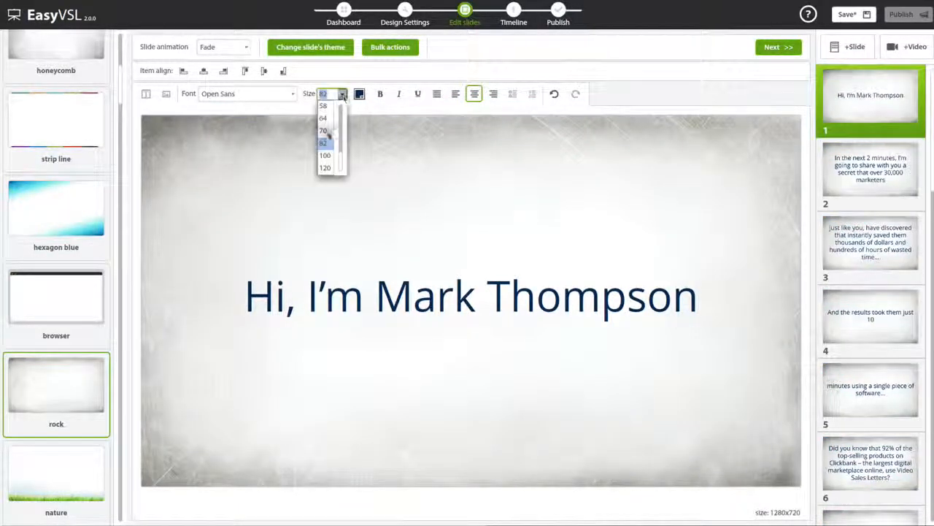
Set the text size of all slides to 70, try the Oswald font, and restore Open Sans
{"action": "left_click", "coordinate": [323, 129]}
{"action": "left_click", "coordinate": [294, 95]}
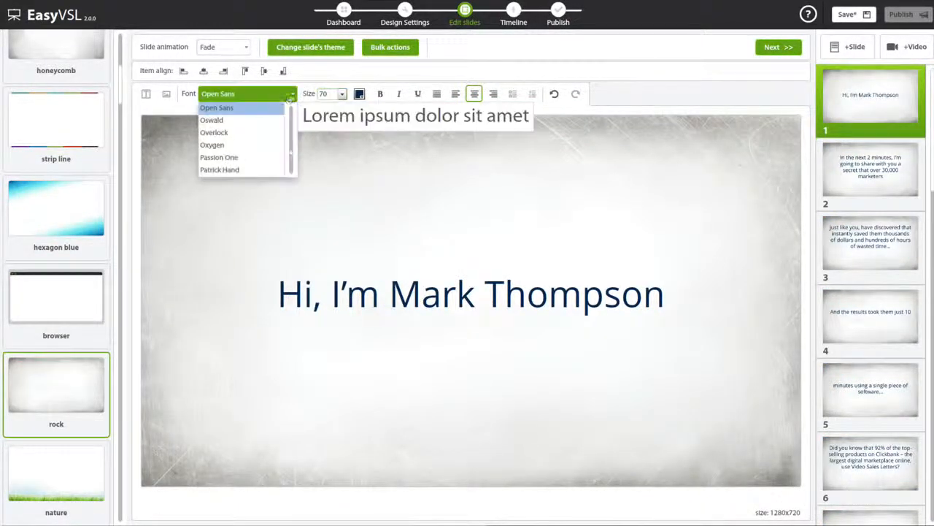
{"action": "left_click", "coordinate": [266, 130]}
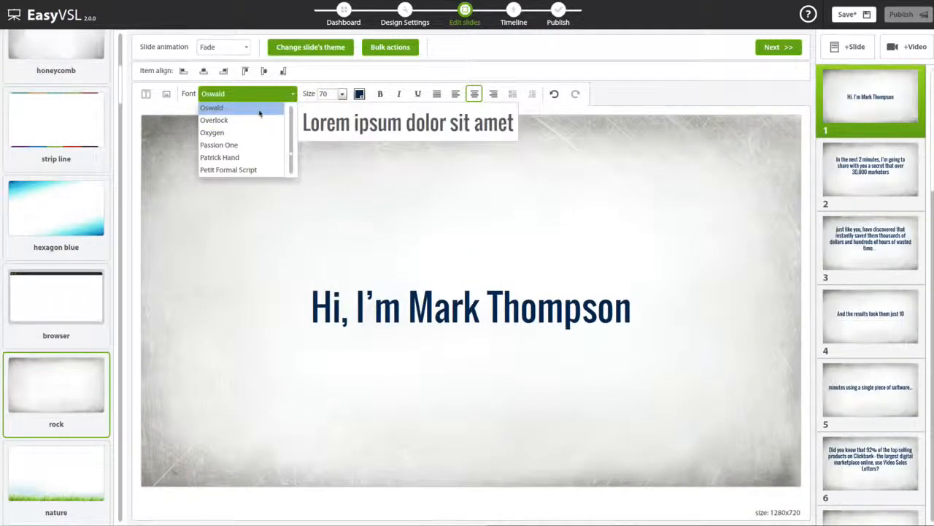
{"action": "scroll", "coordinate": [219, 125], "scroll_direction": "up", "scroll_amount": 2}
{"action": "left_click", "coordinate": [217, 144]}
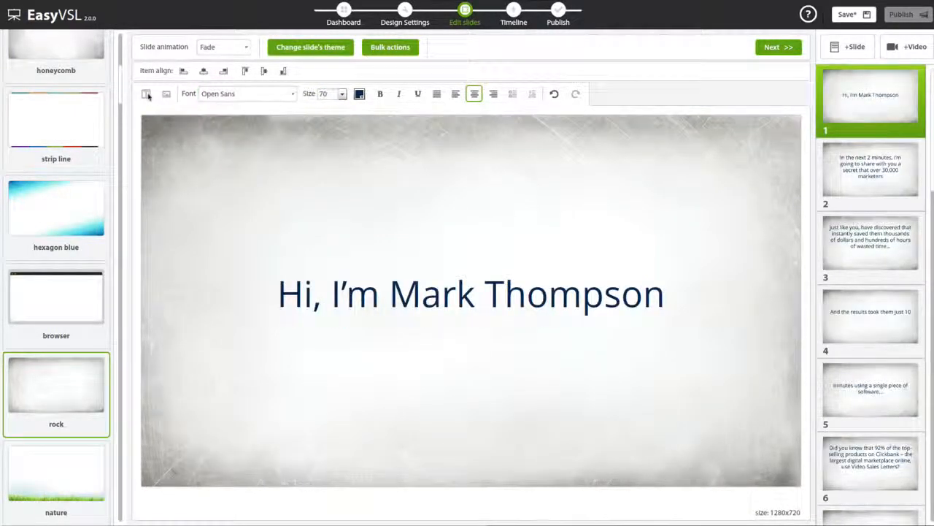
Keep the slide text centered, turn off bulk actions, and close the theme selection
{"action": "left_click", "coordinate": [241, 51]}
{"action": "left_click", "coordinate": [420, 80]}
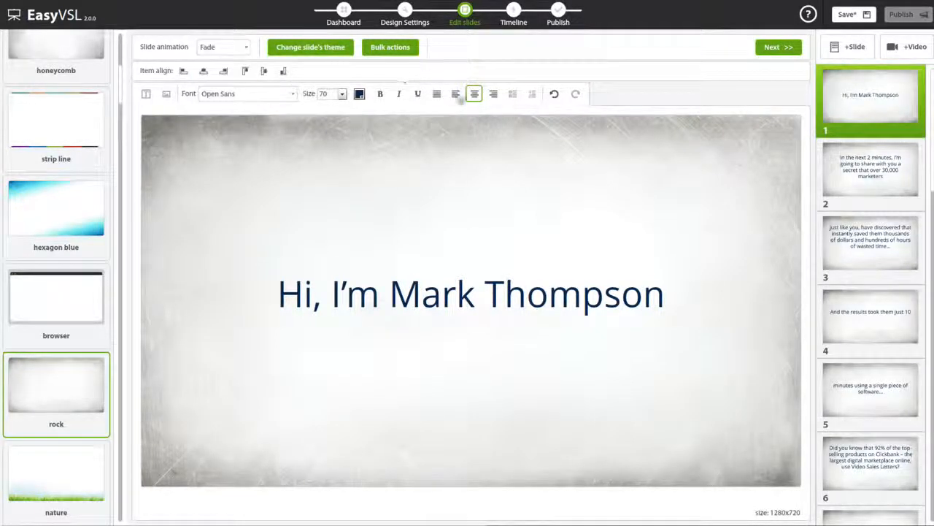
{"action": "left_click", "coordinate": [455, 94]}
{"action": "left_click", "coordinate": [474, 94]}
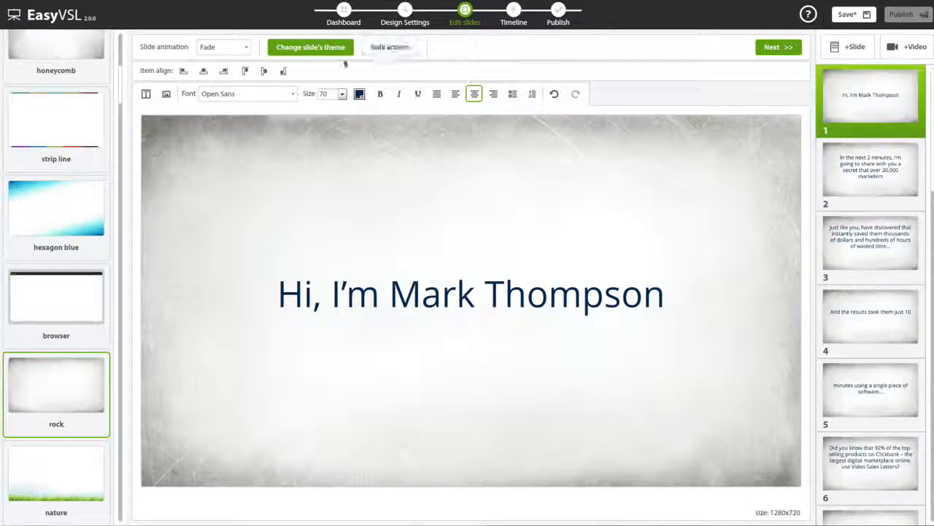
{"action": "left_click", "coordinate": [323, 50]}
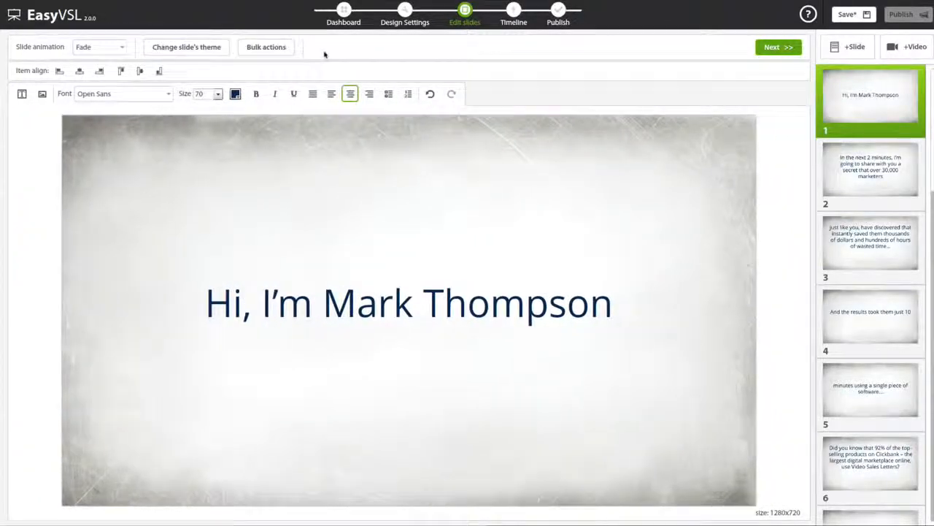
Look through slides 2 to 4 and insert the "Thanks" MP4 file as a video slide after slide 4
{"action": "left_click", "coordinate": [904, 171]}
{"action": "left_click", "coordinate": [892, 231]}
{"action": "left_click", "coordinate": [885, 314]}
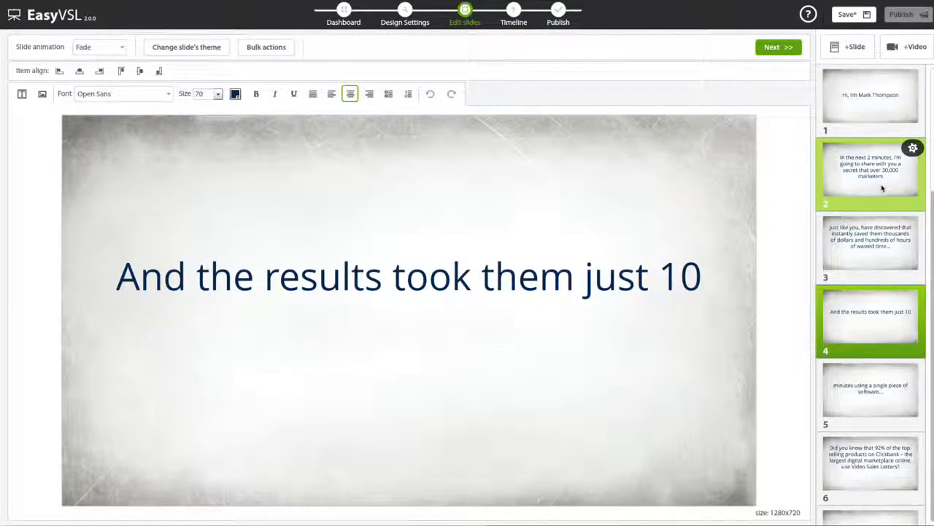
{"action": "left_click", "coordinate": [906, 50]}
{"action": "left_click", "coordinate": [477, 90]}
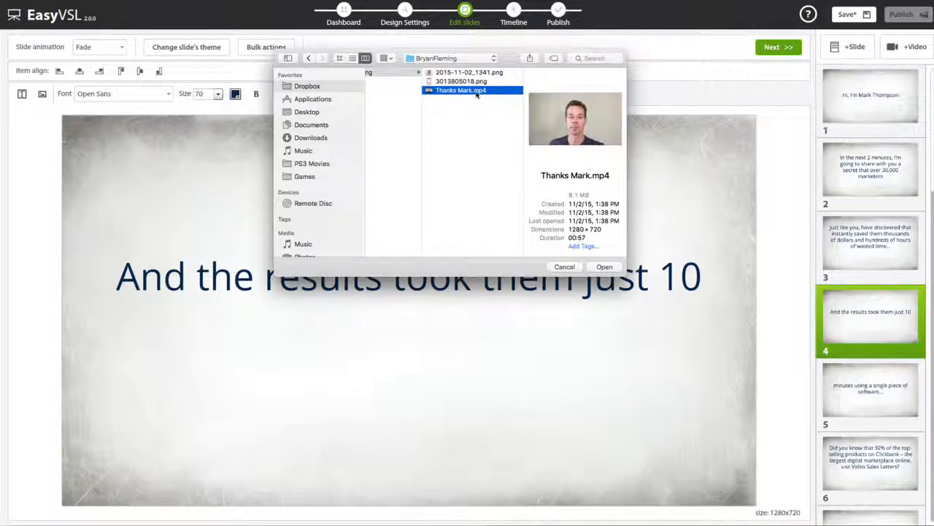
{"action": "double_click", "coordinate": [477, 90]}
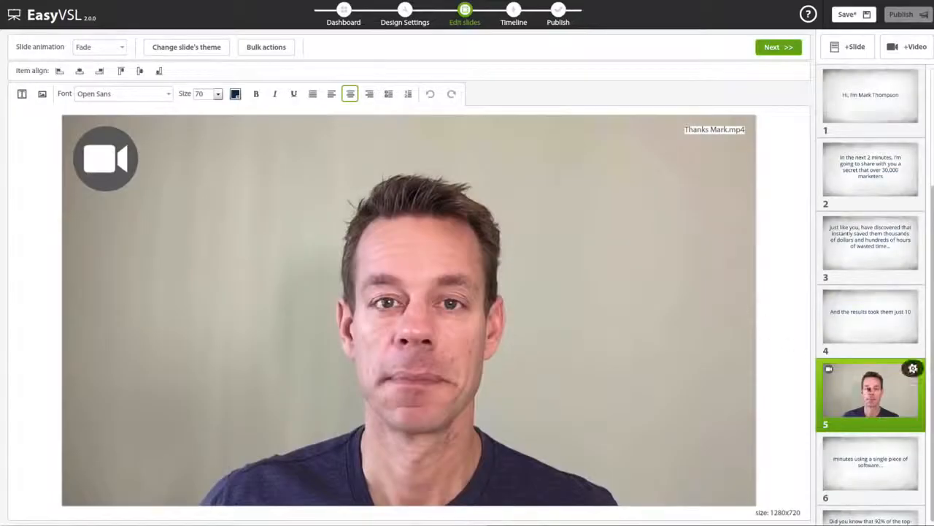
{"action": "mouse_move", "coordinate": [877, 373]}
{"action": "left_mouse_down"}
{"action": "mouse_move", "coordinate": [876, 427]}
{"action": "mouse_move", "coordinate": [877, 371]}
{"action": "left_mouse_up"}
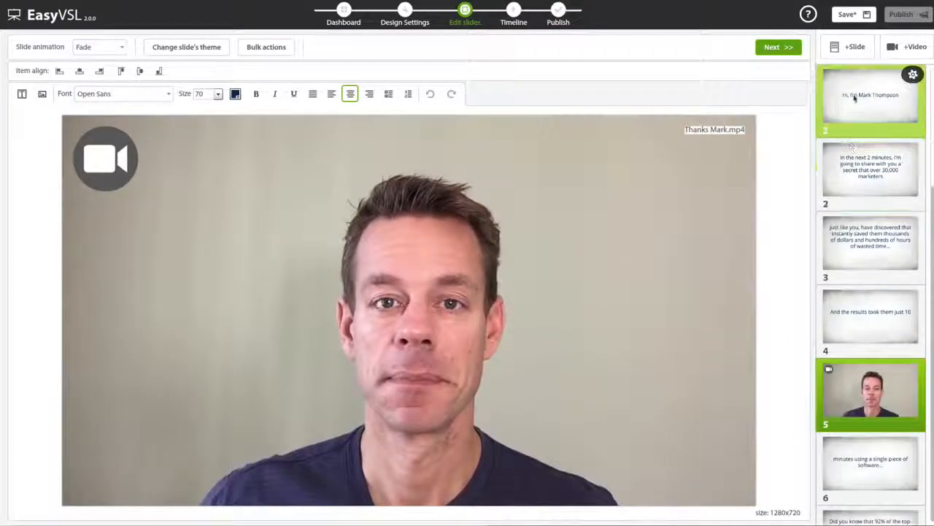
Review slides 1 to 4, save the presentation, and continue to the timeline
{"action": "left_click", "coordinate": [859, 97]}
{"action": "left_click", "coordinate": [859, 157]}
{"action": "left_click", "coordinate": [851, 246]}
{"action": "left_click", "coordinate": [870, 315]}
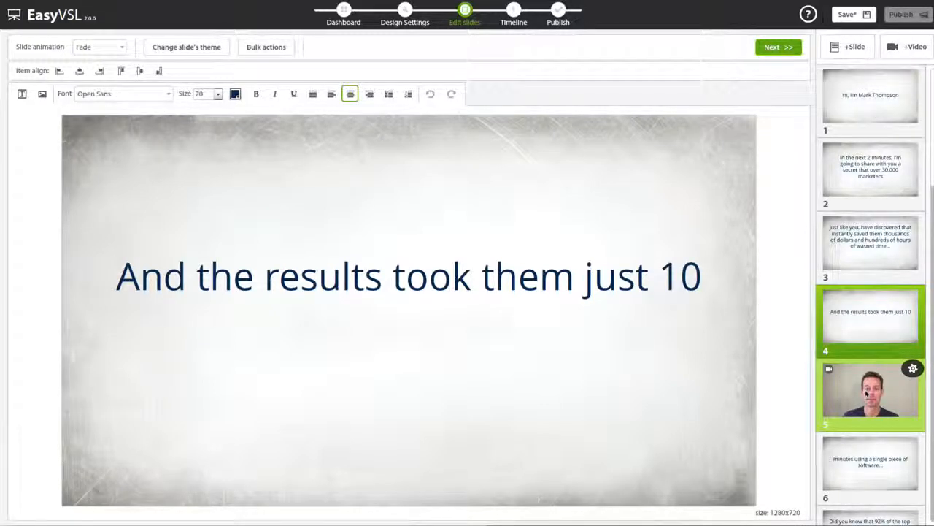
{"action": "left_click", "coordinate": [843, 18]}
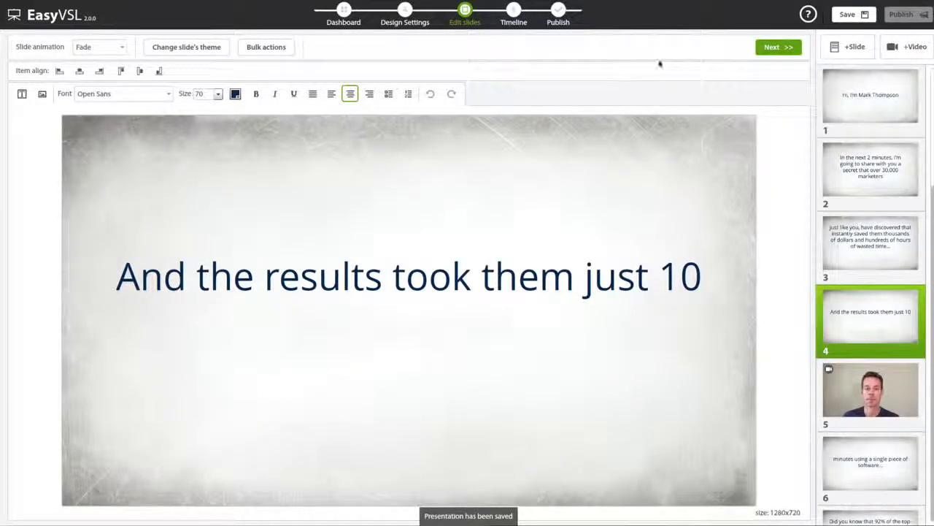
{"action": "left_click", "coordinate": [772, 50]}
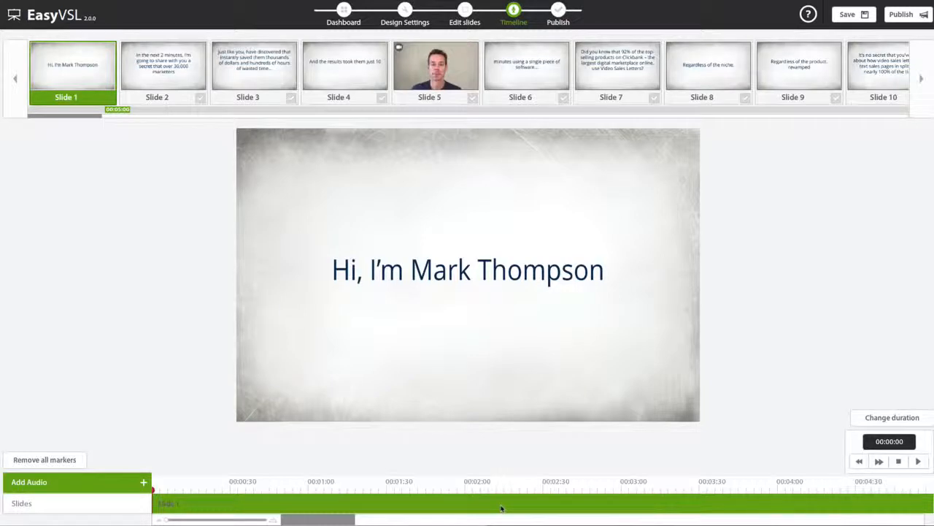
Record a short microphone clip into the timeline and delete its record.wav audio track
{"action": "left_click", "coordinate": [98, 486]}
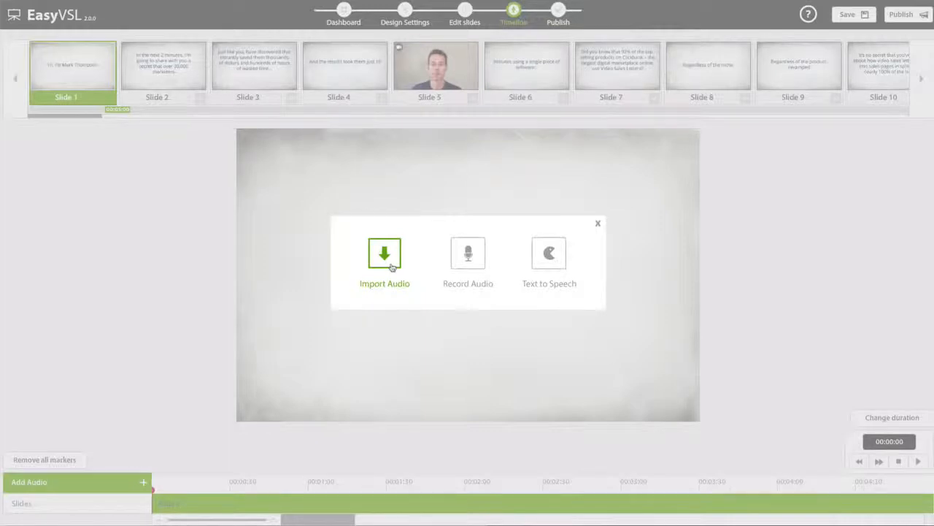
{"action": "left_click", "coordinate": [468, 262]}
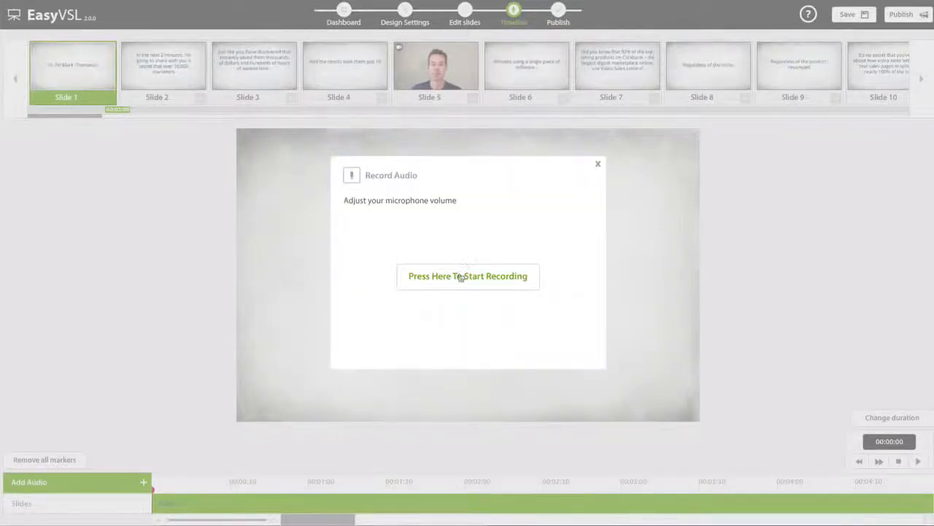
{"action": "left_click", "coordinate": [457, 279]}
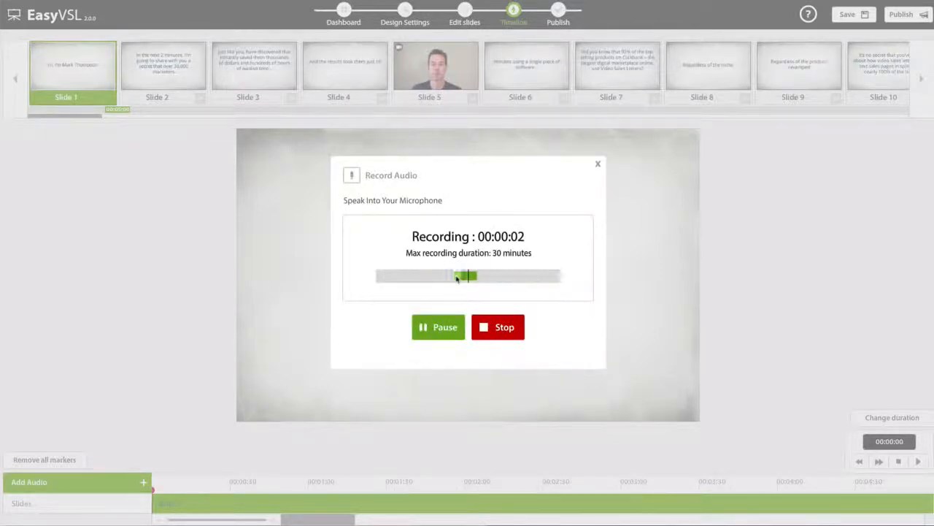
{"action": "left_click", "coordinate": [490, 333]}
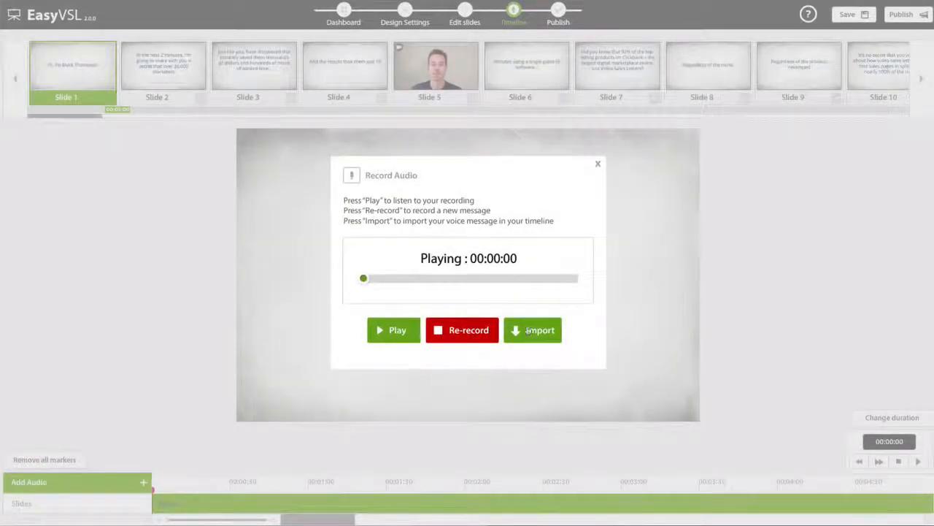
{"action": "left_click", "coordinate": [529, 331]}
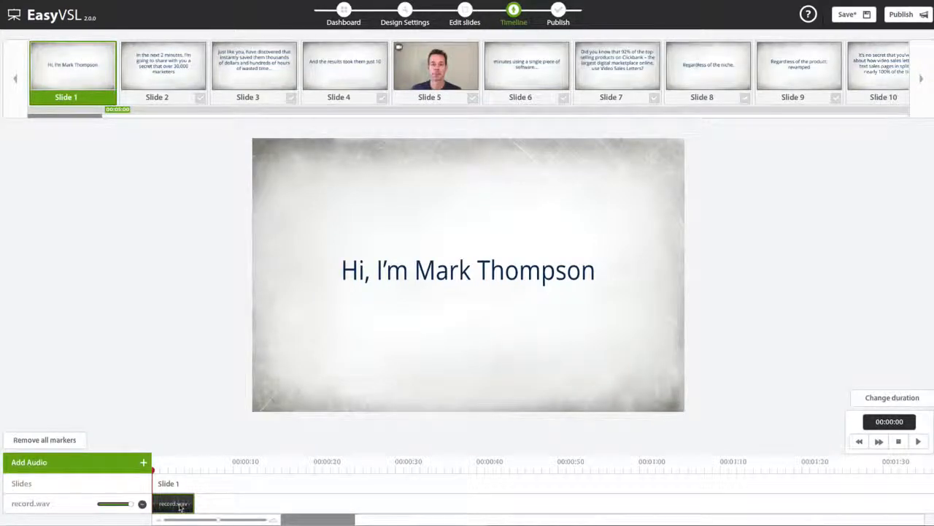
{"action": "right_click", "coordinate": [180, 507]}
{"action": "left_click", "coordinate": [189, 509]}
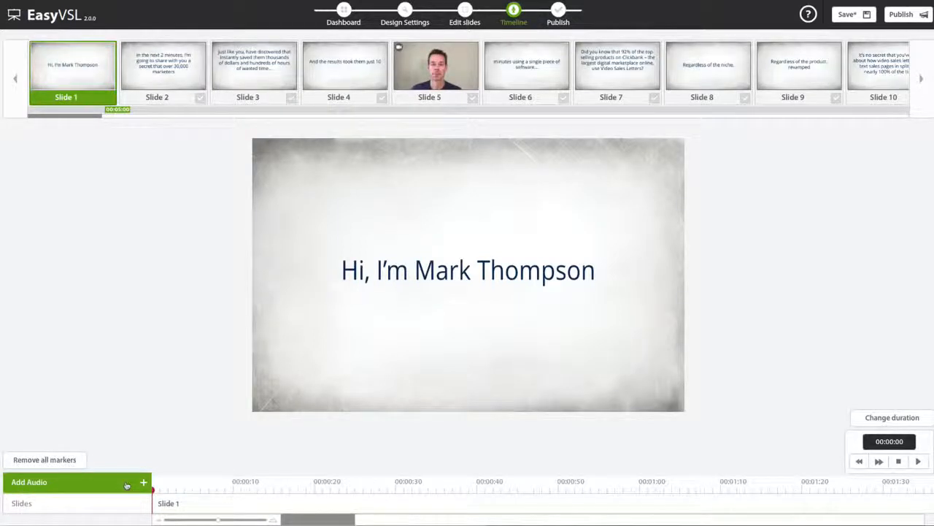
Import the audio file pt1.wav from the Desktop into the timeline
{"action": "left_click", "coordinate": [125, 484]}
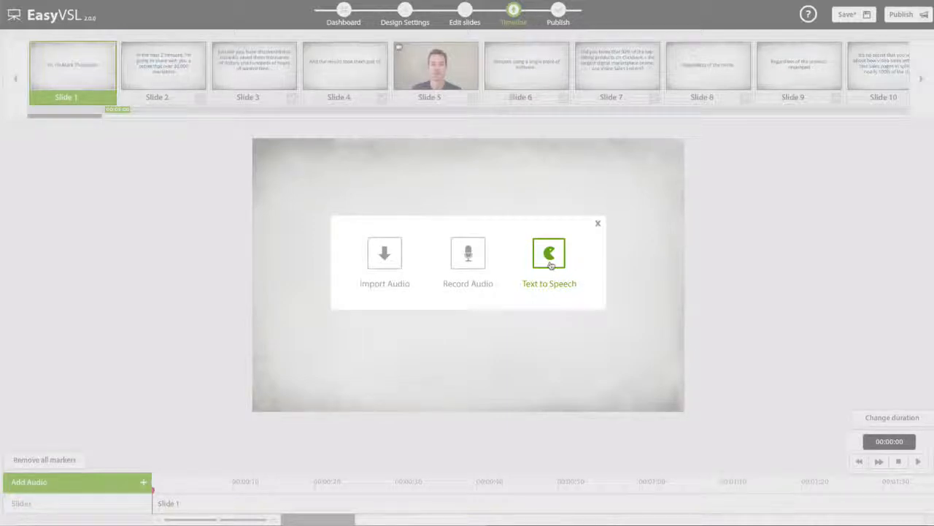
{"action": "left_click", "coordinate": [391, 260]}
{"action": "left_click", "coordinate": [445, 260]}
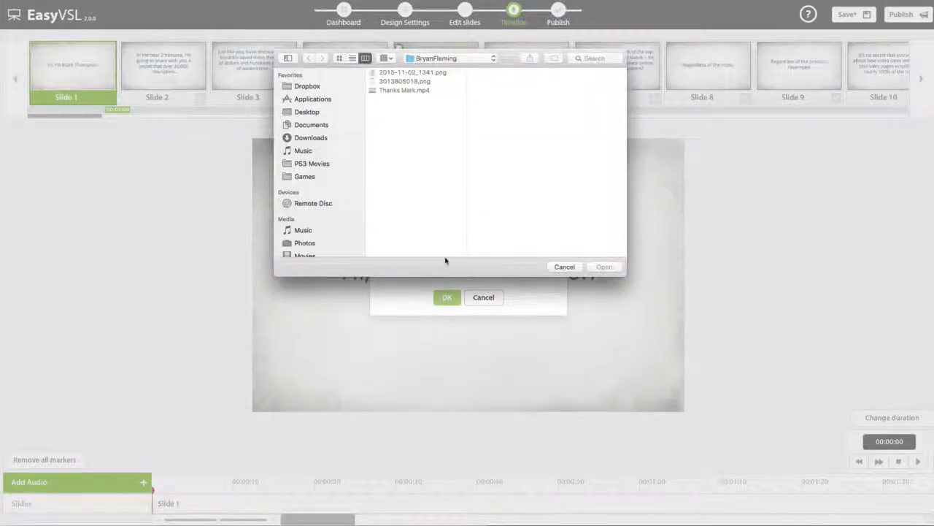
{"action": "left_click", "coordinate": [307, 112]}
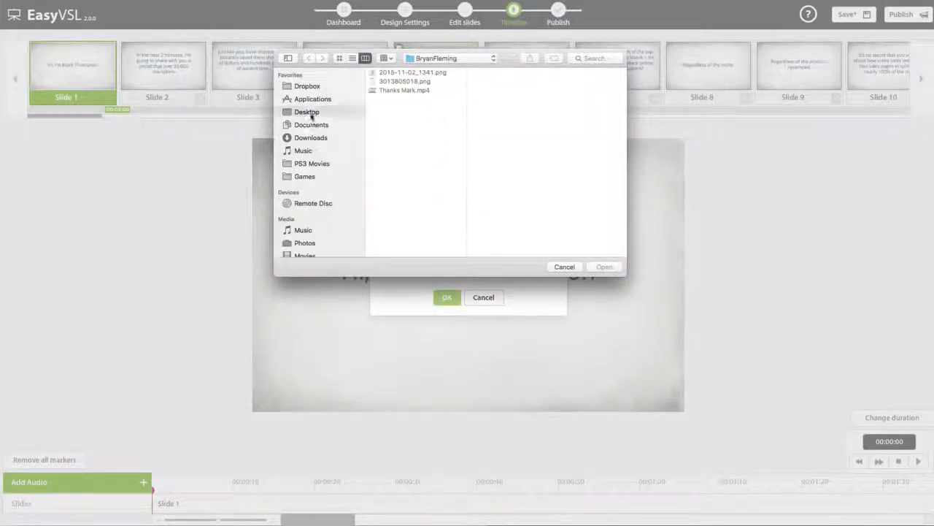
{"action": "double_click", "coordinate": [397, 110]}
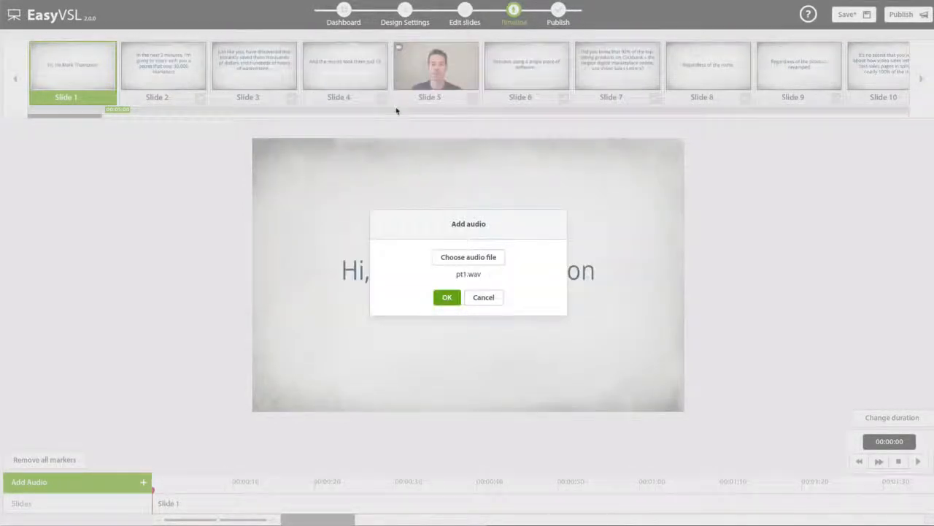
{"action": "left_click", "coordinate": [441, 297]}
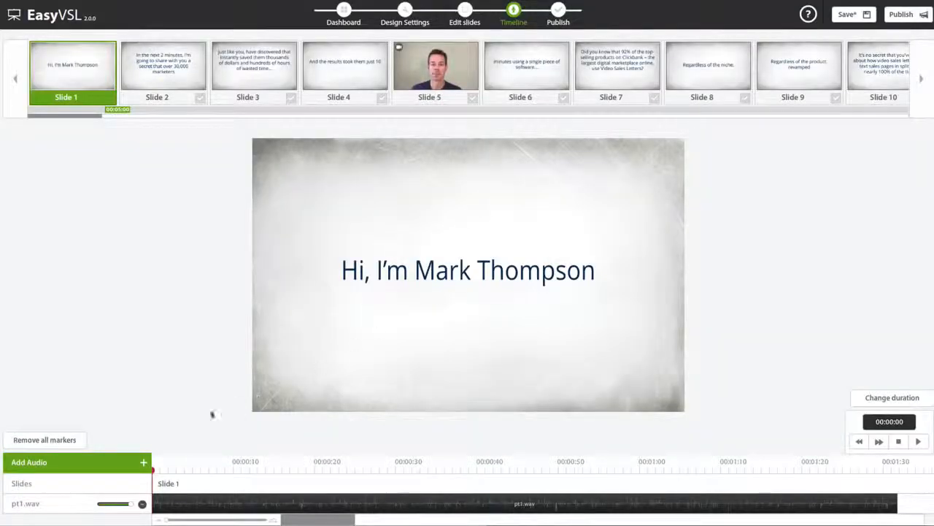
Import Soft Inspirational.mp3 from the Desktop as a second audio track
{"action": "left_click", "coordinate": [76, 464]}
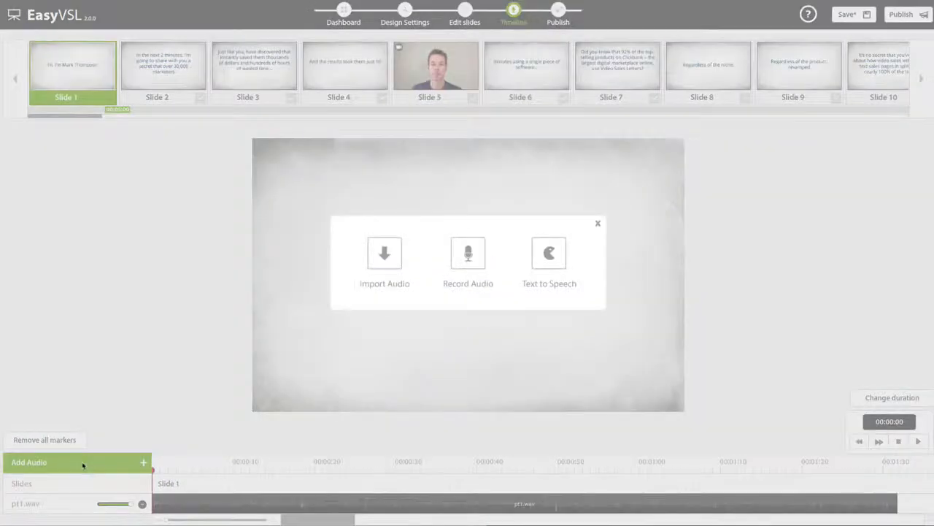
{"action": "left_click", "coordinate": [384, 257]}
{"action": "left_click", "coordinate": [461, 259]}
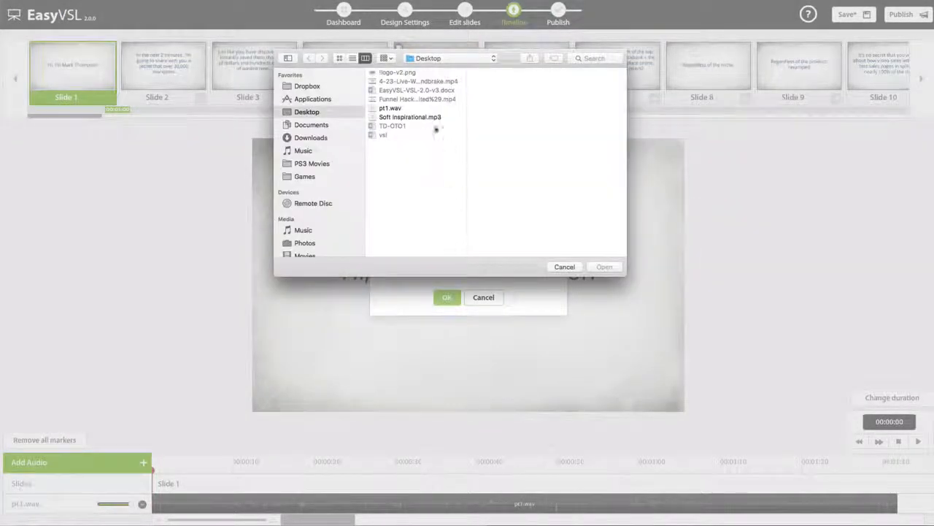
{"action": "double_click", "coordinate": [411, 117]}
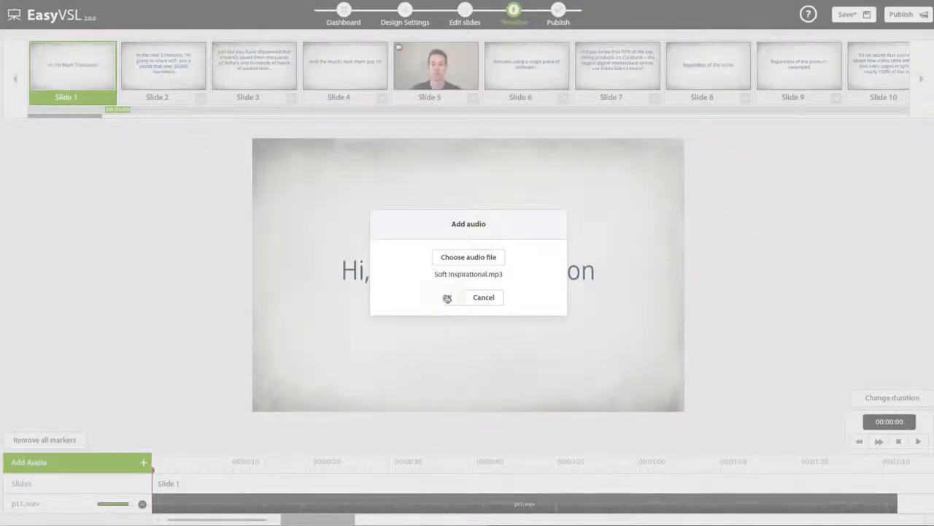
{"action": "left_click", "coordinate": [446, 297]}
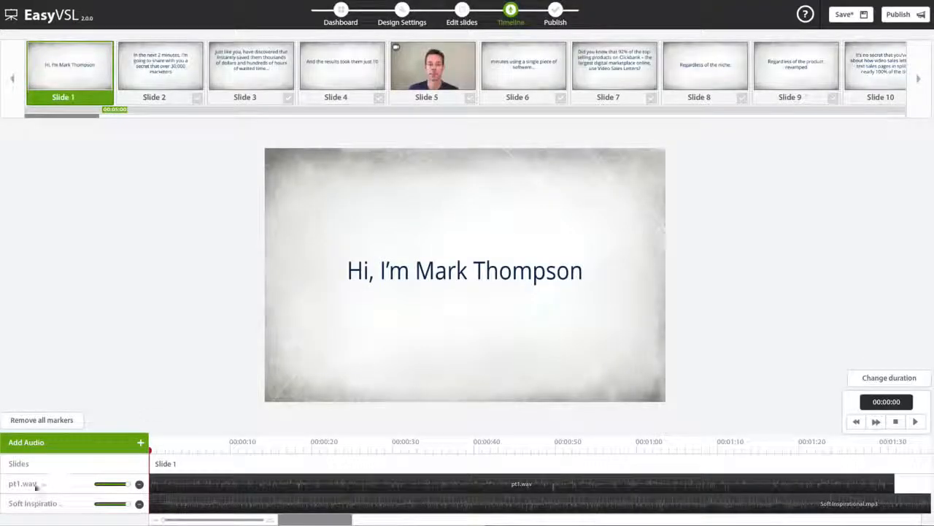
Rename the pt1.wav track as Voice Over and the Soft Inspirational track as Background
{"action": "double_click", "coordinate": [24, 484]}
{"action": "type", "text": "Voice Over"}
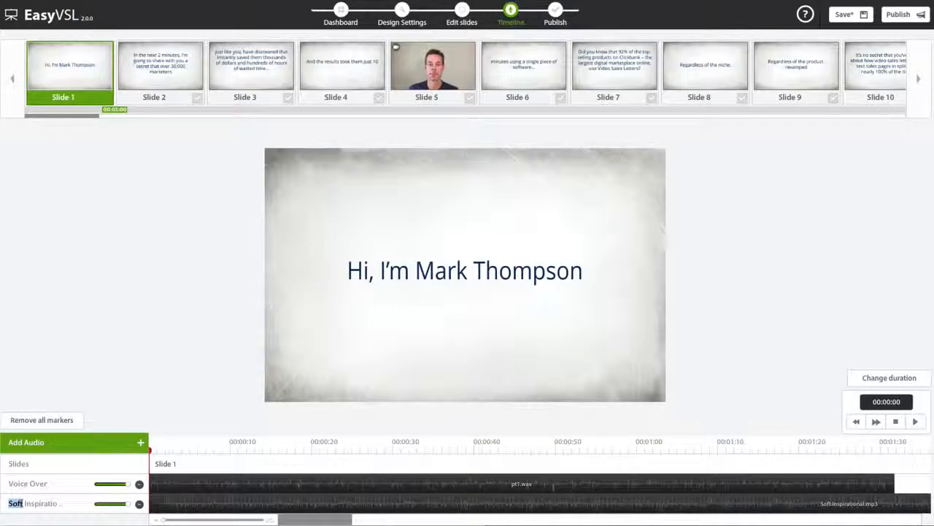
{"action": "double_click", "coordinate": [22, 503]}
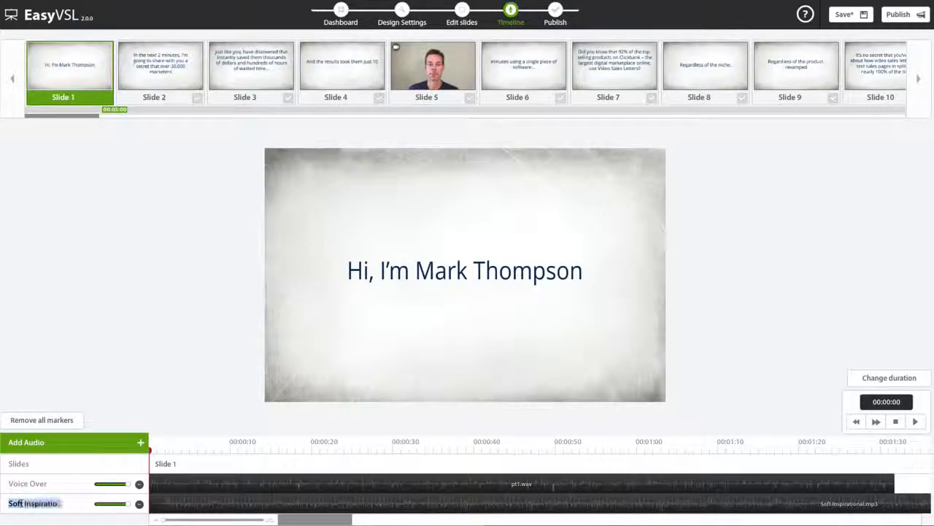
{"action": "type", "text": "Background"}
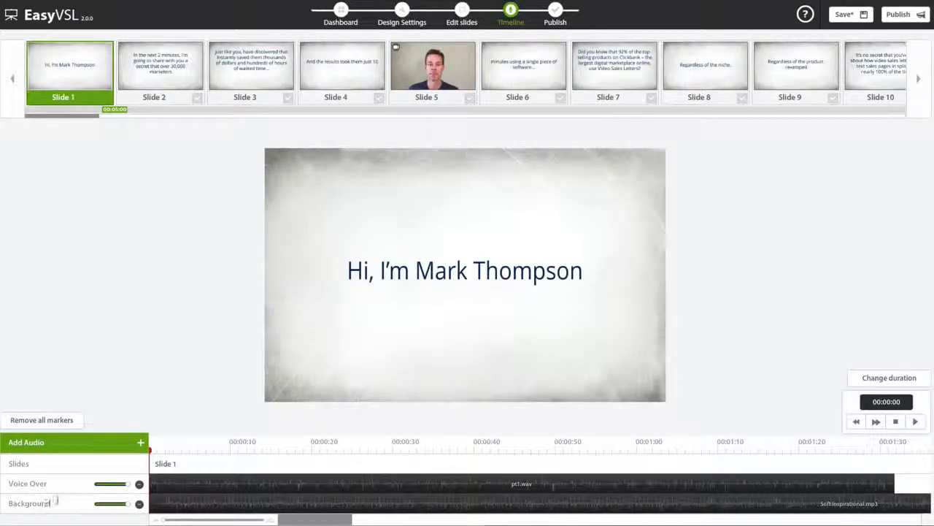
{"action": "key", "text": "Return"}
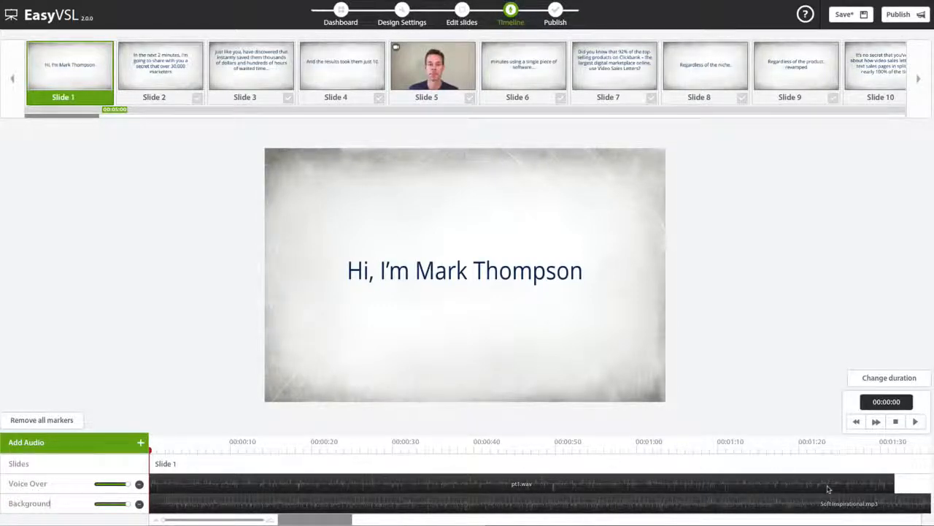
Lower the Background track's volume to about a quarter and play the timeline to check the mix
{"action": "left_click", "coordinate": [916, 421]}
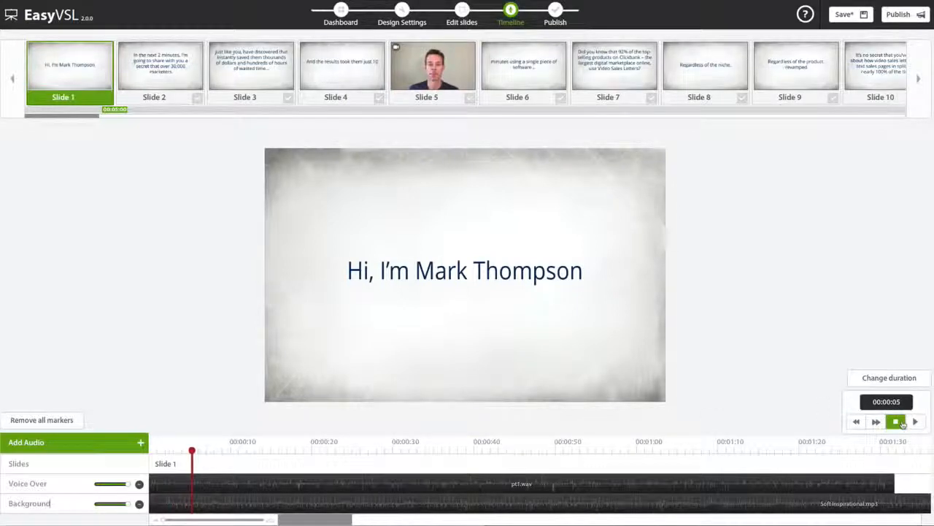
{"action": "left_click_drag", "start_coordinate": [133, 506], "coordinate": [115, 504]}
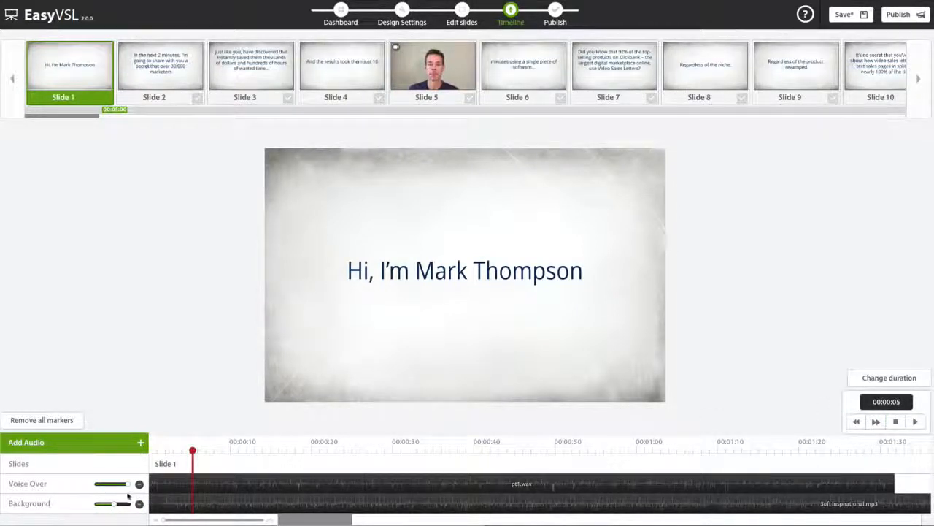
{"action": "left_click_drag", "start_coordinate": [114, 505], "coordinate": [108, 506]}
{"action": "left_click", "coordinate": [915, 422]}
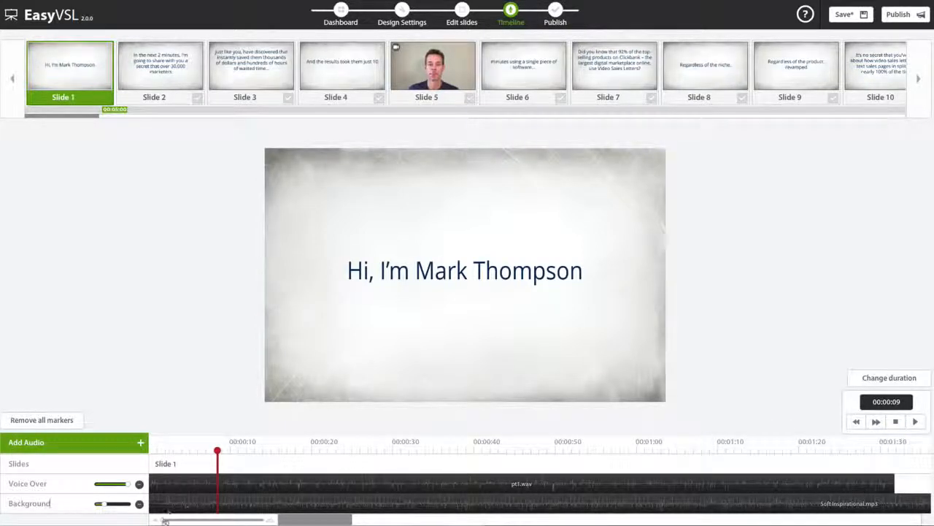
Trim about one second off the start of the Background clip
{"action": "left_click_drag", "start_coordinate": [165, 520], "coordinate": [270, 520]}
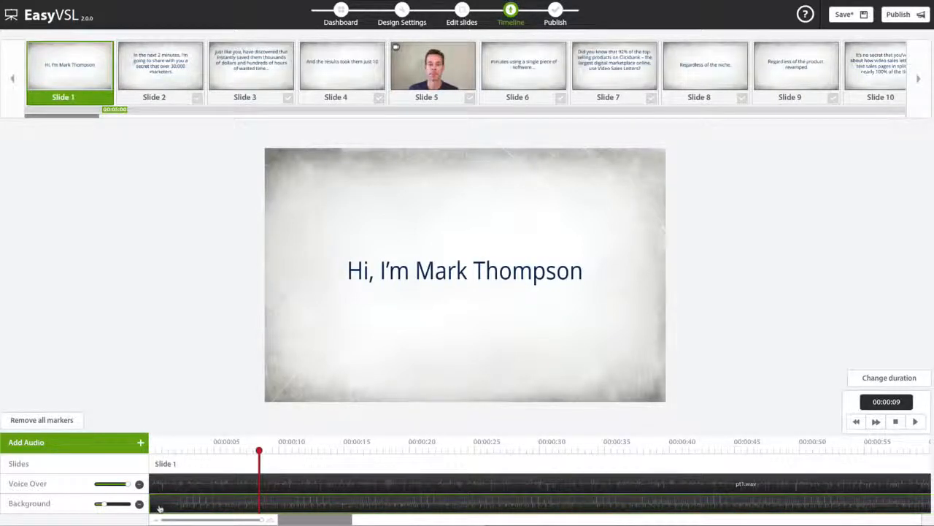
{"action": "mouse_move", "coordinate": [155, 503]}
{"action": "left_mouse_down"}
{"action": "mouse_move", "coordinate": [166, 501]}
{"action": "mouse_move", "coordinate": [154, 502]}
{"action": "left_mouse_up"}
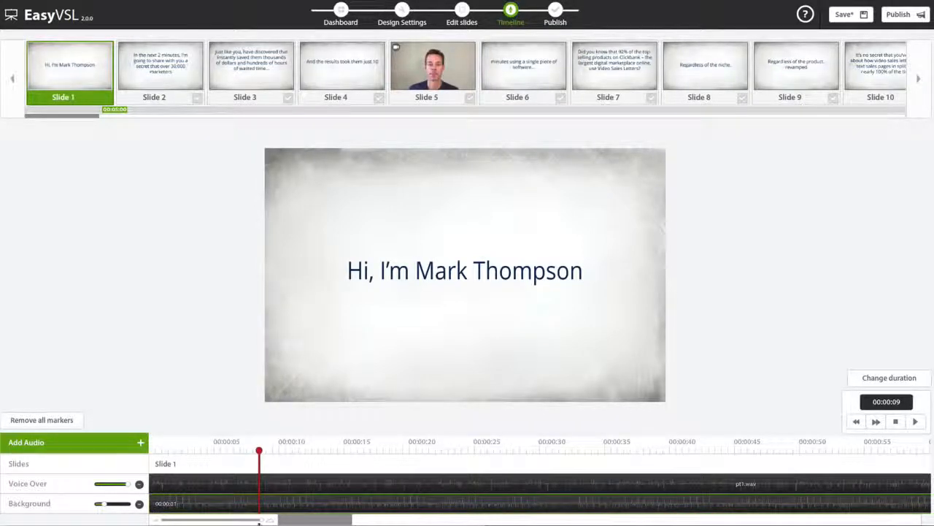
Move the playhead to the end of the Voice Over clip at 00:01:32
{"action": "left_click_drag", "start_coordinate": [258, 522], "coordinate": [220, 521]}
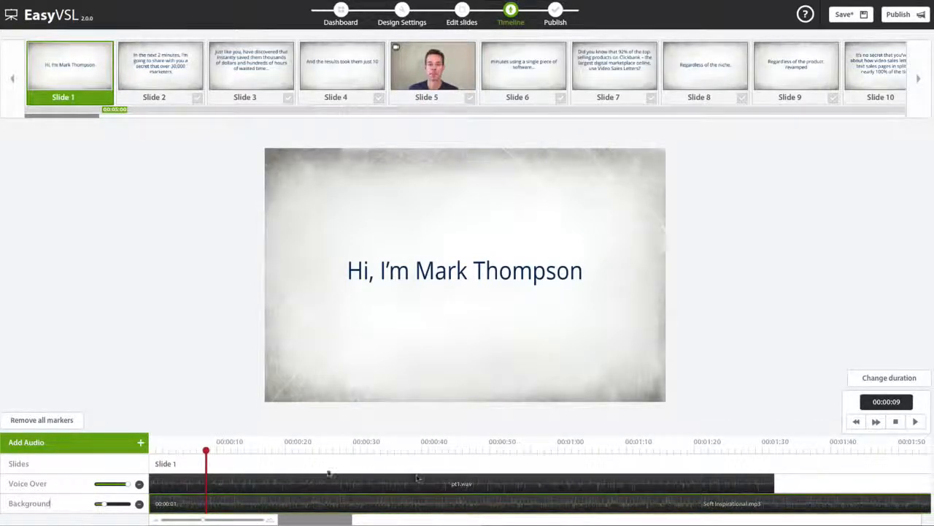
{"action": "left_click", "coordinate": [695, 451]}
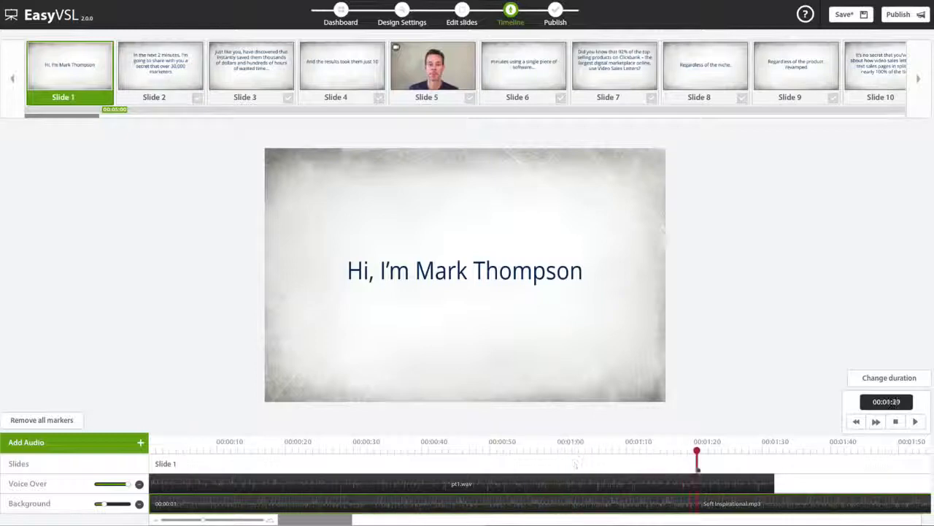
{"action": "left_click", "coordinate": [656, 483]}
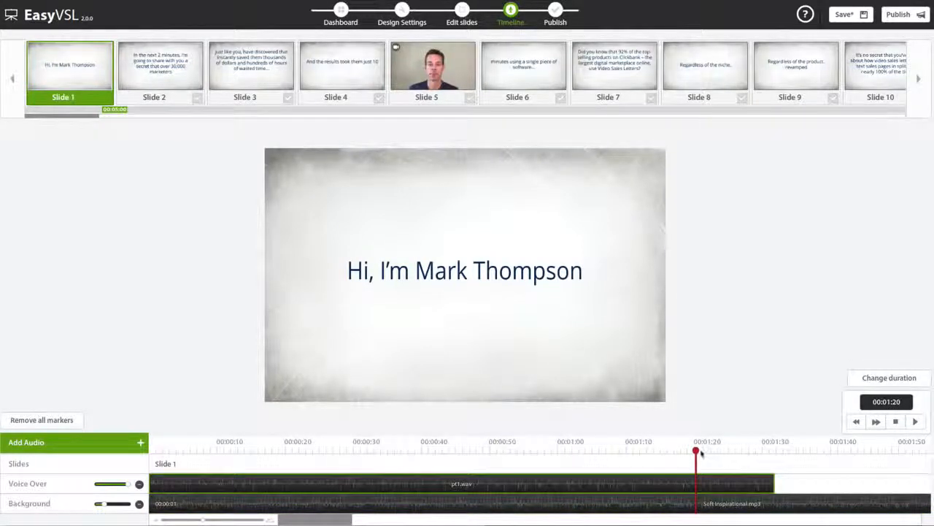
{"action": "left_click_drag", "start_coordinate": [697, 450], "coordinate": [774, 456]}
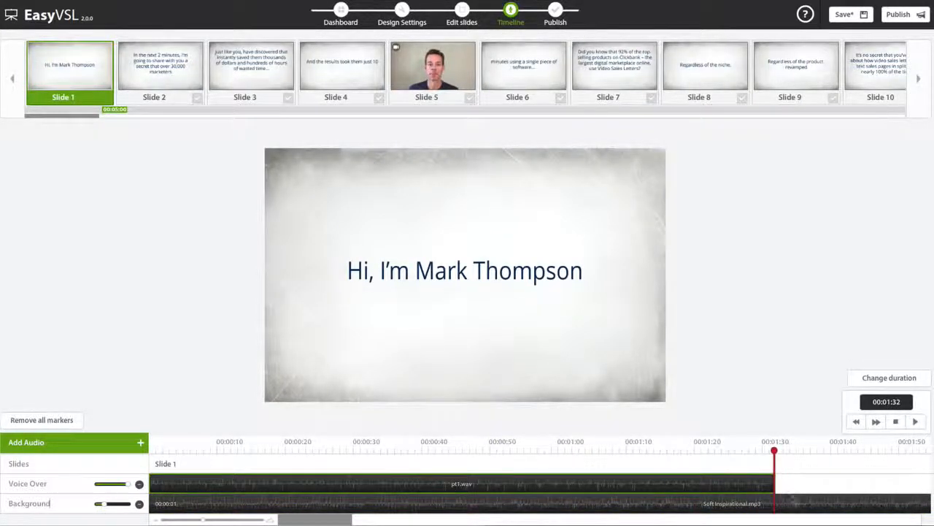
Trim about seven seconds off the end of the Background clip
{"action": "left_click", "coordinate": [794, 503]}
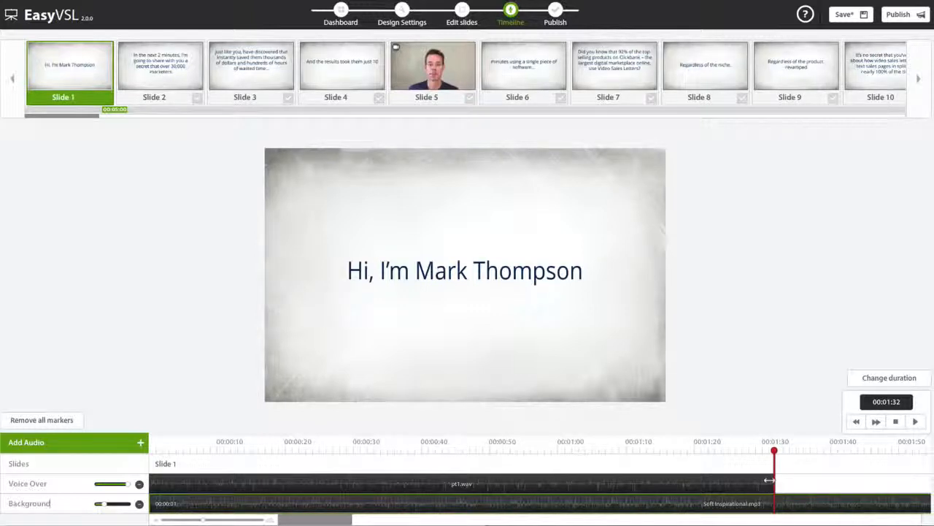
{"action": "left_click_drag", "start_coordinate": [205, 520], "coordinate": [178, 521]}
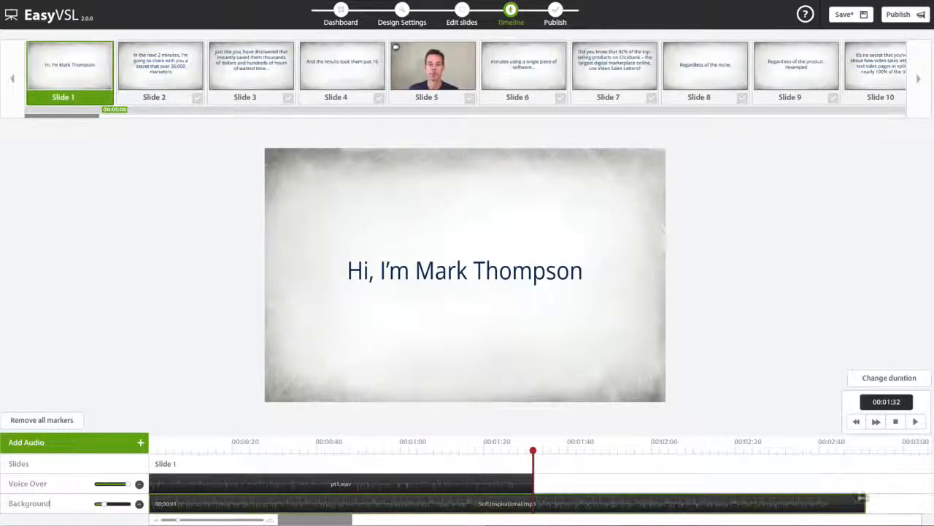
{"action": "left_click_drag", "start_coordinate": [865, 502], "coordinate": [836, 502]}
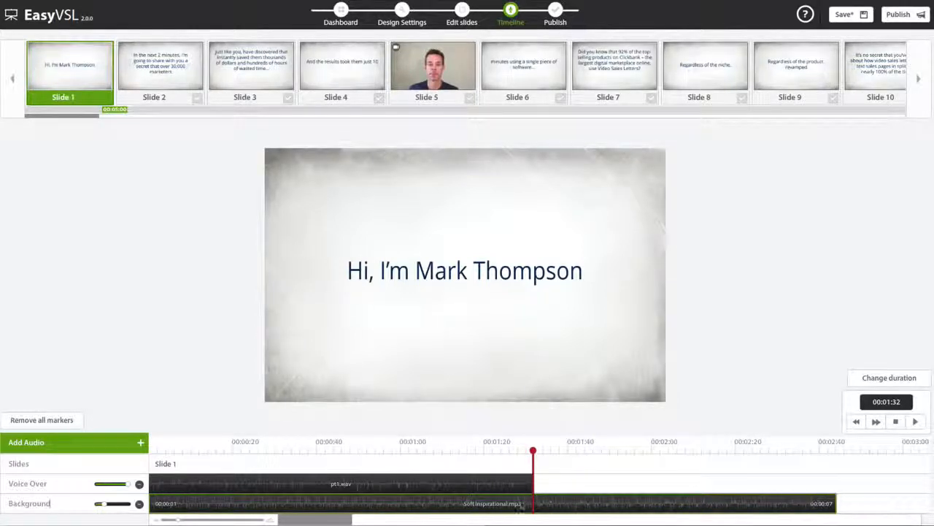
Split the Background clip at the playhead and remove the part after the Voice Over ends
{"action": "left_click", "coordinate": [541, 502]}
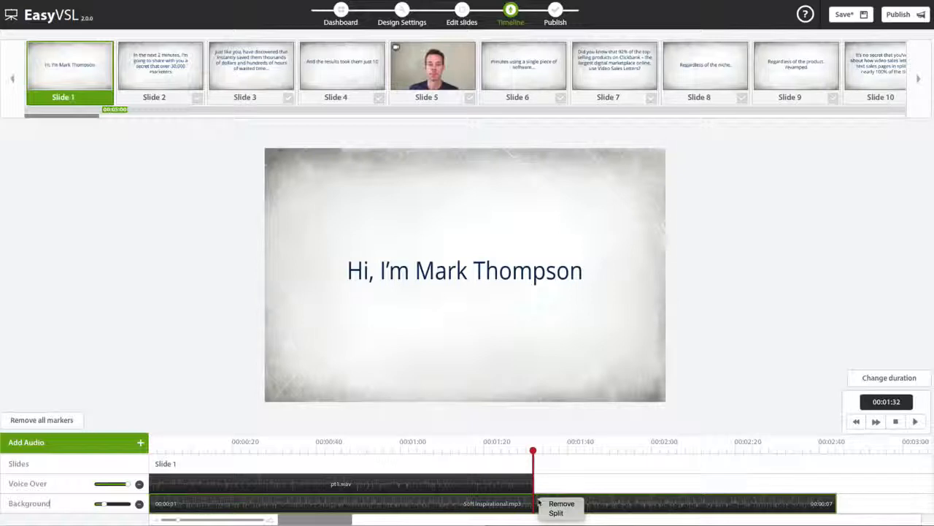
{"action": "left_click", "coordinate": [556, 512]}
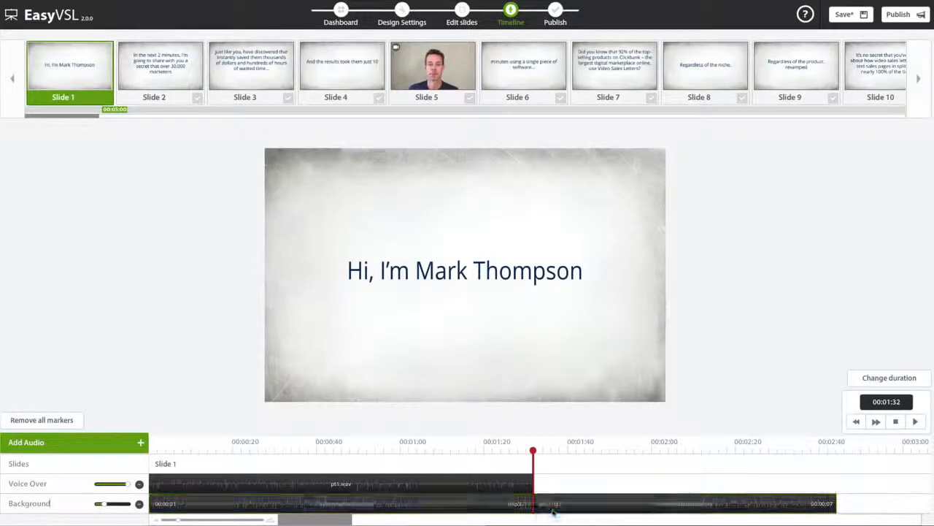
{"action": "mouse_move", "coordinate": [557, 503]}
{"action": "left_mouse_down"}
{"action": "mouse_move", "coordinate": [601, 500]}
{"action": "mouse_move", "coordinate": [574, 502]}
{"action": "left_mouse_up"}
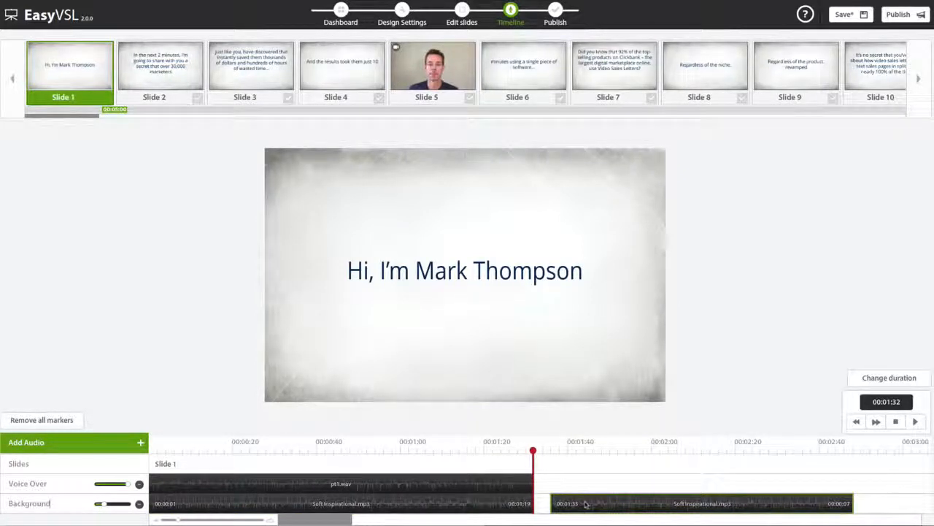
{"action": "left_click", "coordinate": [596, 504]}
{"action": "left_click", "coordinate": [606, 505]}
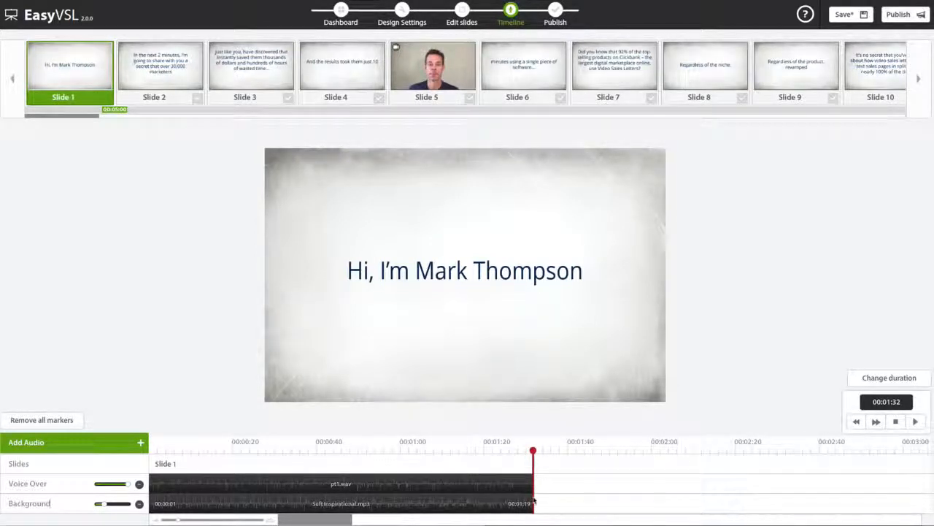
{"action": "left_click_drag", "start_coordinate": [501, 502], "coordinate": [429, 488]}
{"action": "left_click_drag", "start_coordinate": [328, 519], "coordinate": [268, 521]}
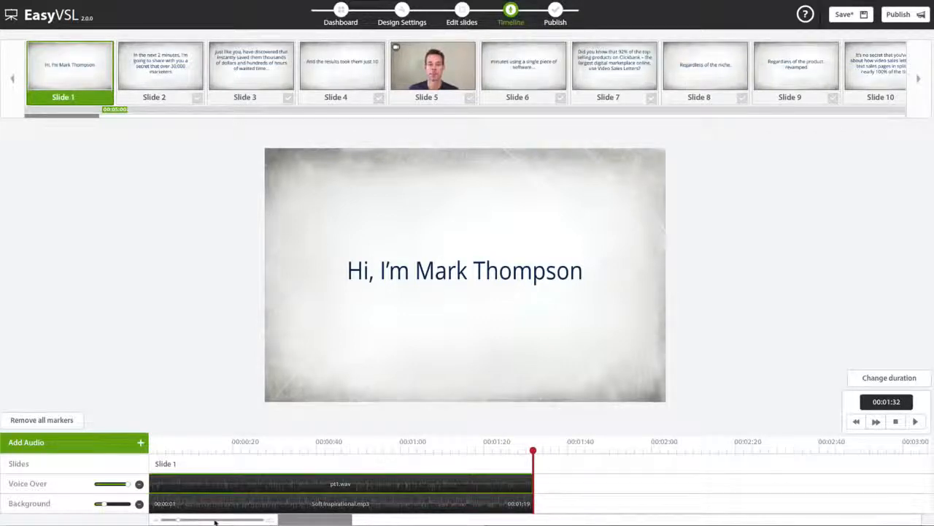
{"action": "left_click_drag", "start_coordinate": [216, 522], "coordinate": [220, 522]}
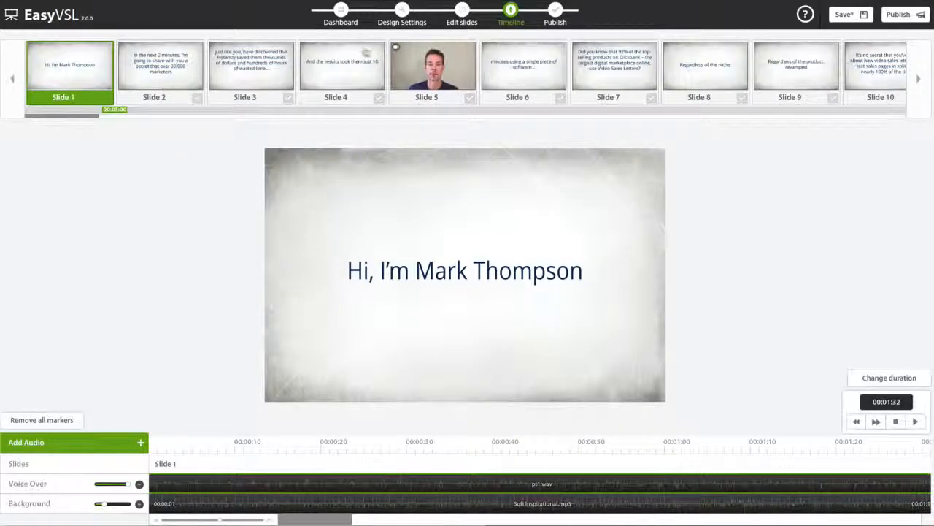
Delete the video slide 5 in the slide editor, save the presentation, and return to the timeline
{"action": "left_click", "coordinate": [462, 14]}
{"action": "left_click", "coordinate": [909, 367]}
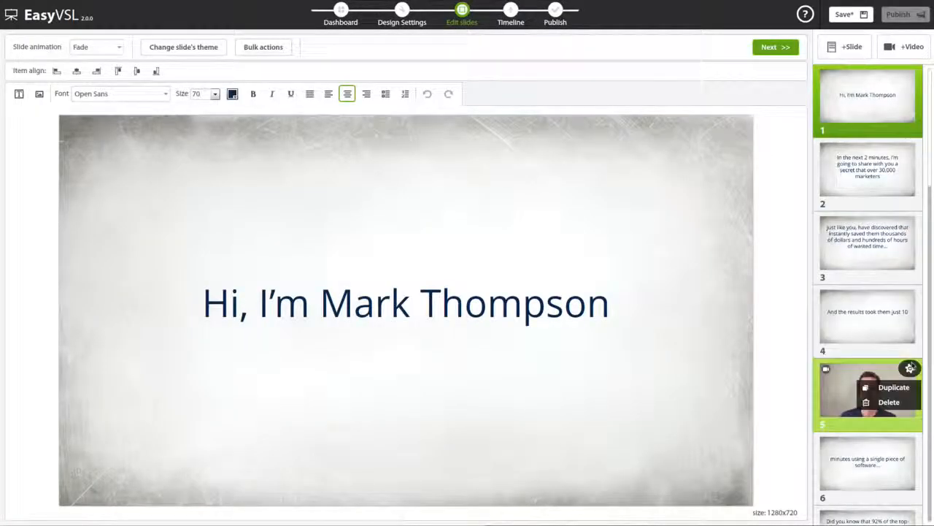
{"action": "left_click", "coordinate": [893, 402]}
{"action": "left_click", "coordinate": [434, 288]}
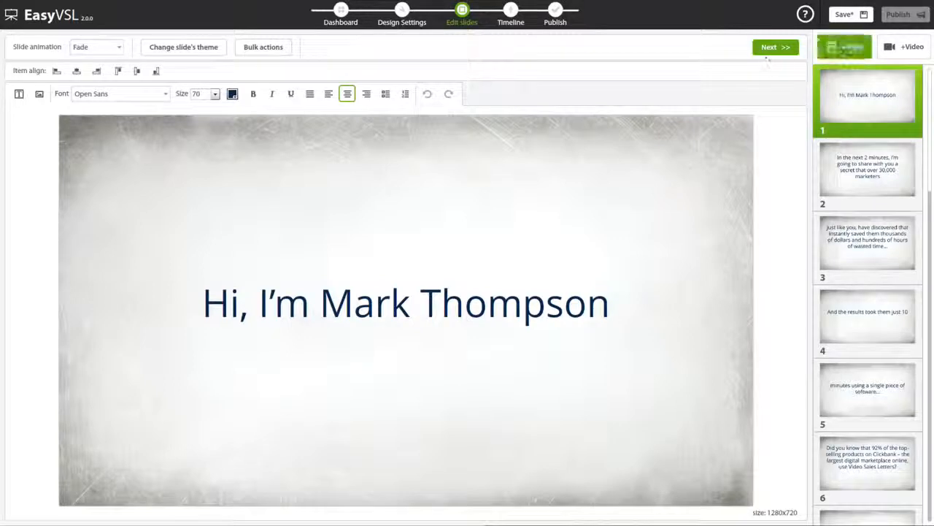
{"action": "left_click", "coordinate": [844, 15]}
{"action": "left_click", "coordinate": [787, 49]}
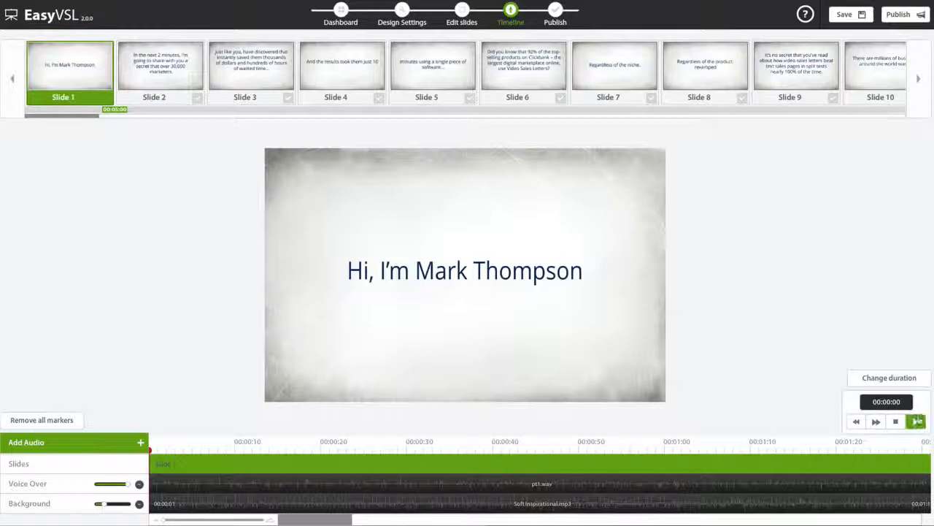
Play the timeline and mark the starts of slides 2 to 5 at about 2, 6, 13 and 16 seconds to match the voice-over
{"action": "left_click", "coordinate": [917, 423]}
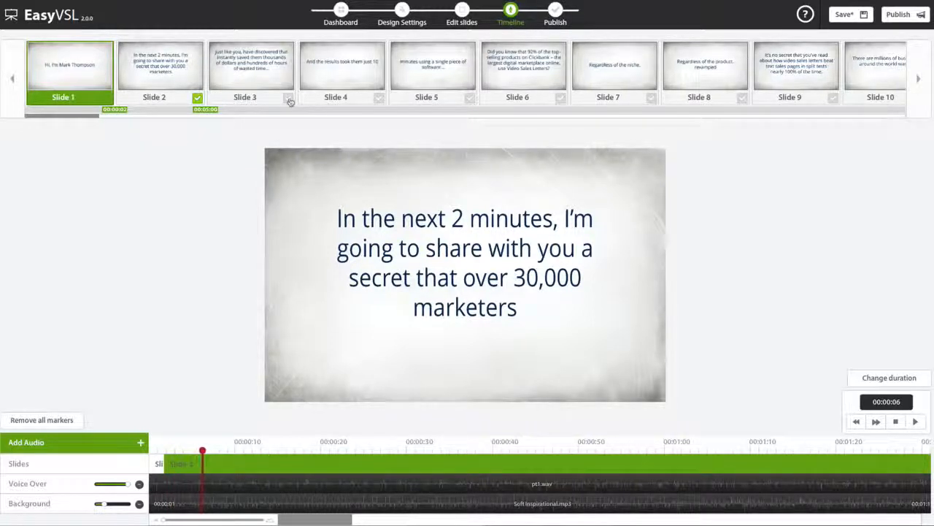
{"action": "left_click", "coordinate": [289, 97]}
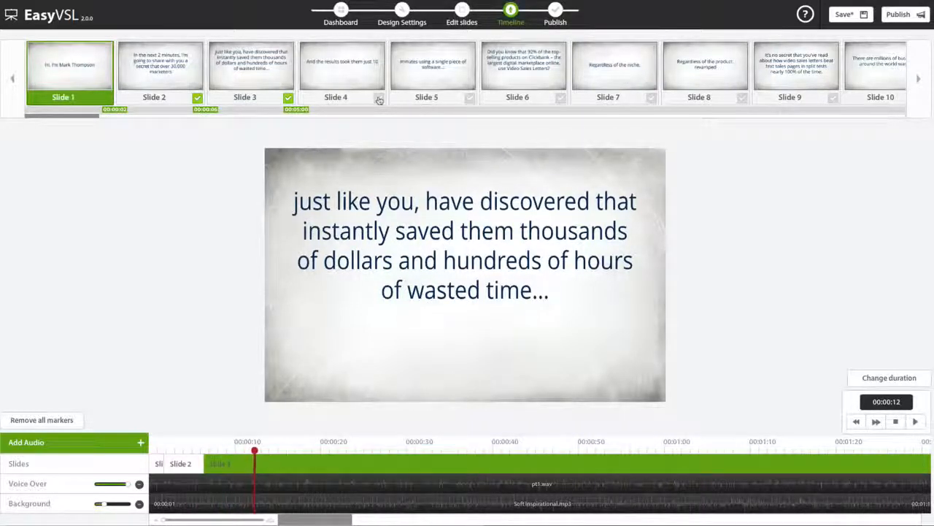
{"action": "left_click", "coordinate": [379, 98]}
{"action": "left_click", "coordinate": [470, 98]}
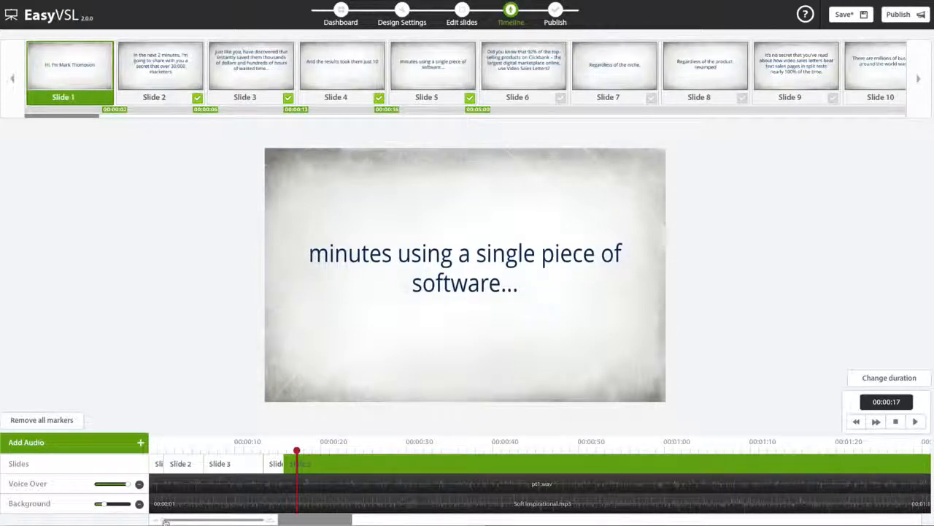
Extend slide 2 on the timeline to end at 00:00:07 and pull the end of slide 3 slightly earlier
{"action": "left_click_drag", "start_coordinate": [166, 522], "coordinate": [271, 522]}
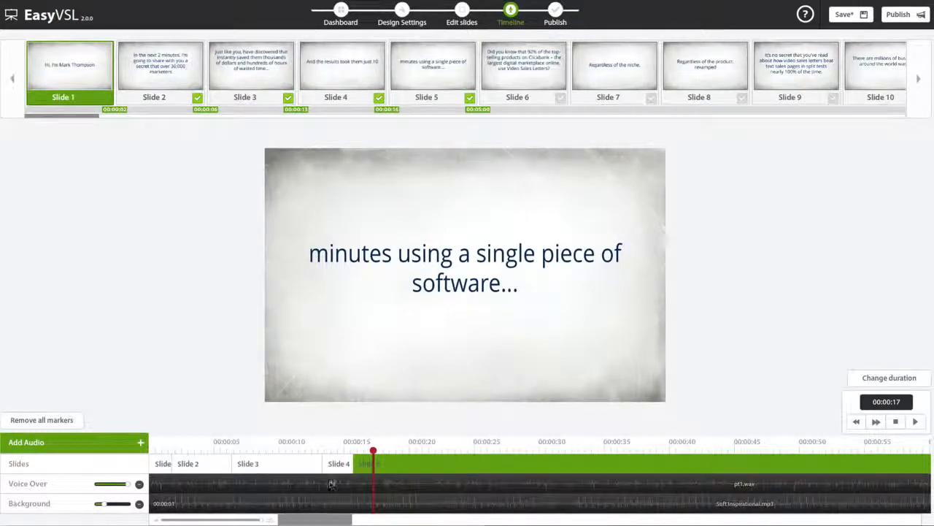
{"action": "left_click", "coordinate": [334, 471]}
{"action": "left_click", "coordinate": [374, 469]}
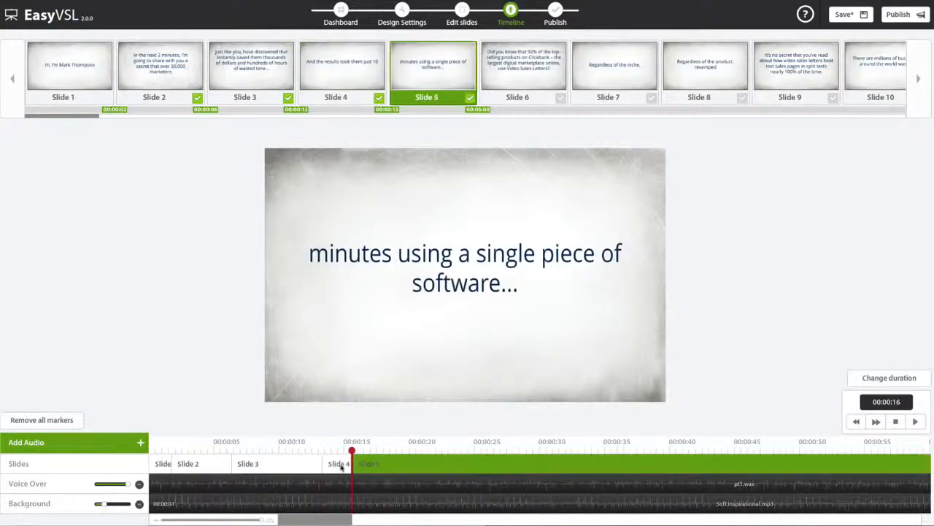
{"action": "left_click", "coordinate": [339, 467]}
{"action": "left_click", "coordinate": [272, 464]}
{"action": "left_click", "coordinate": [211, 465]}
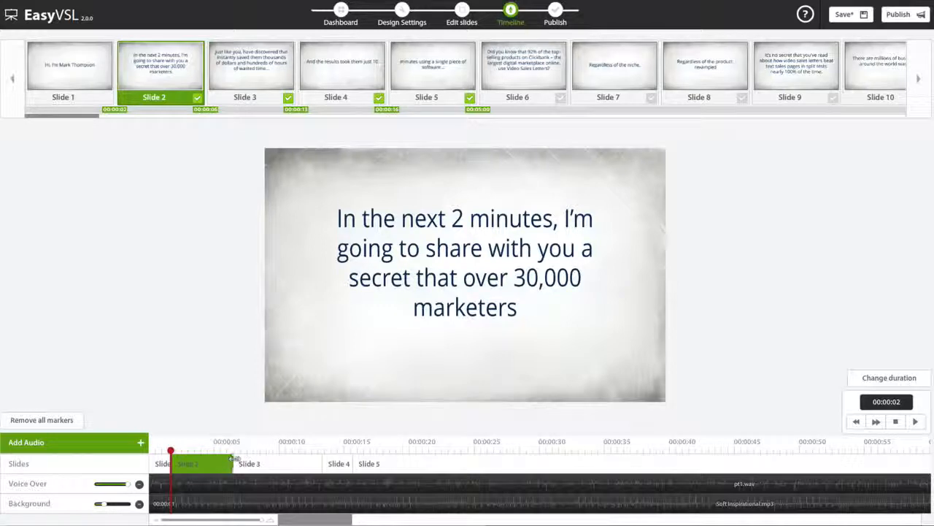
{"action": "left_click_drag", "start_coordinate": [231, 458], "coordinate": [235, 459]}
{"action": "left_click_drag", "start_coordinate": [320, 458], "coordinate": [319, 458]}
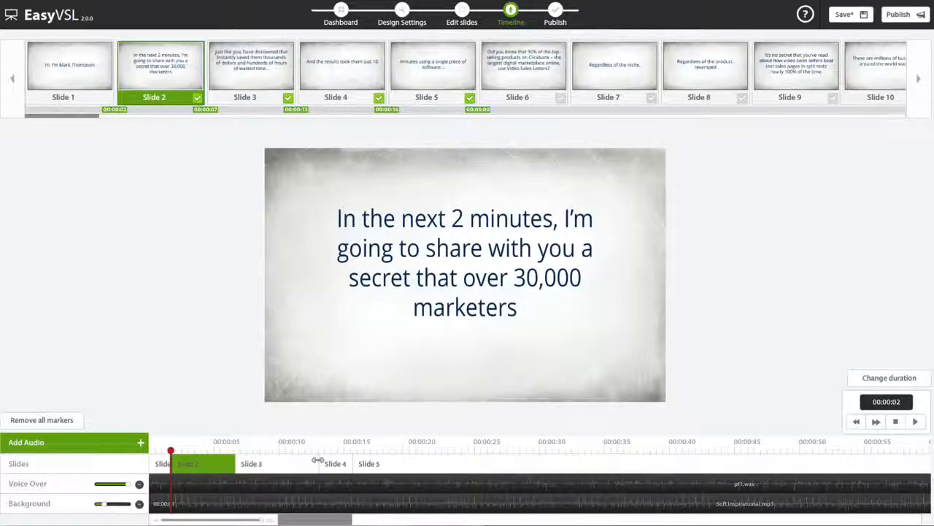
Play the timeline from the beginning into slide 3 to check the adjusted slide timing, and stop playback
{"action": "left_click_drag", "start_coordinate": [171, 452], "coordinate": [149, 452]}
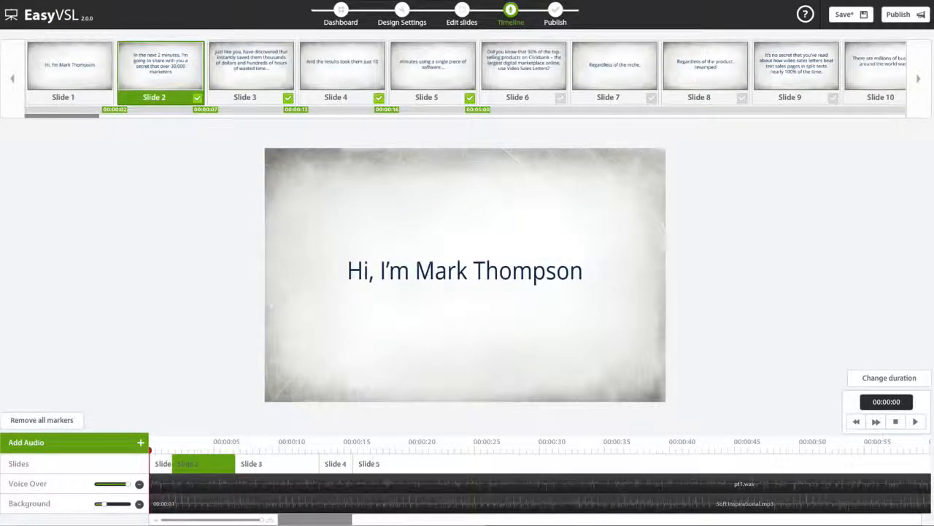
{"action": "left_click", "coordinate": [916, 421]}
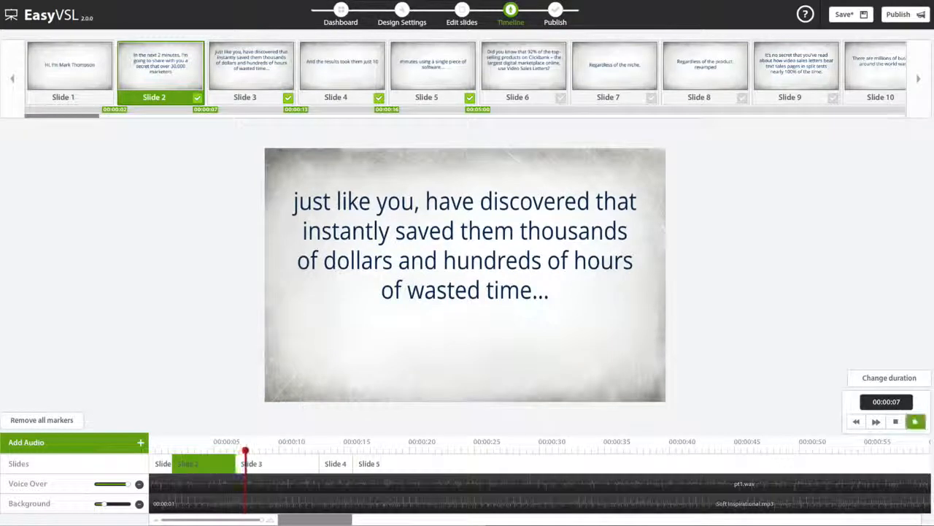
{"action": "left_click", "coordinate": [896, 422]}
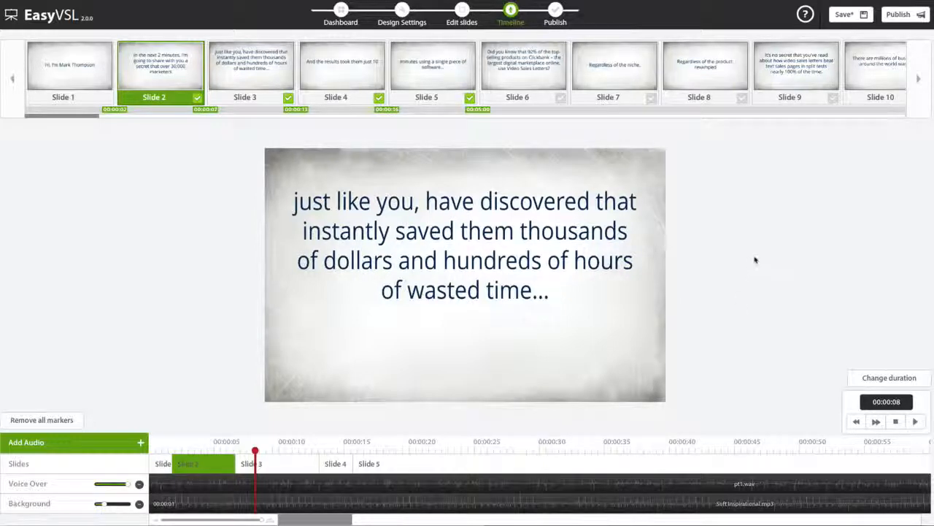
Save the presentation and review its publish settings for metadata and video quality, closing them without publishing
{"action": "left_click", "coordinate": [846, 15]}
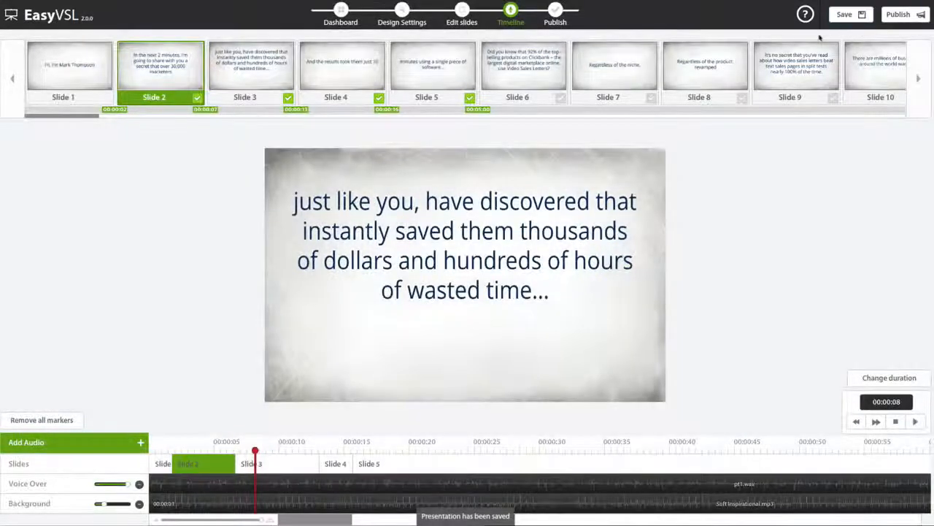
{"action": "left_click", "coordinate": [900, 16]}
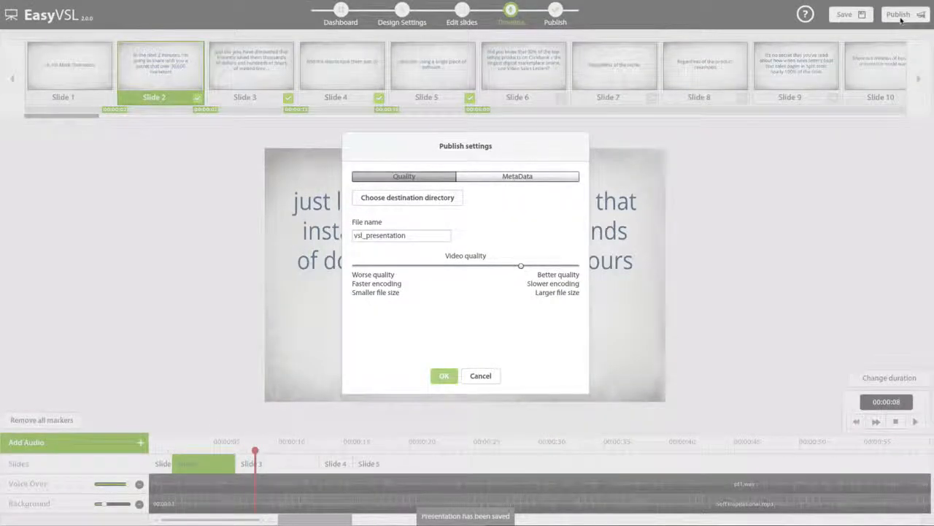
{"action": "left_click", "coordinate": [523, 176]}
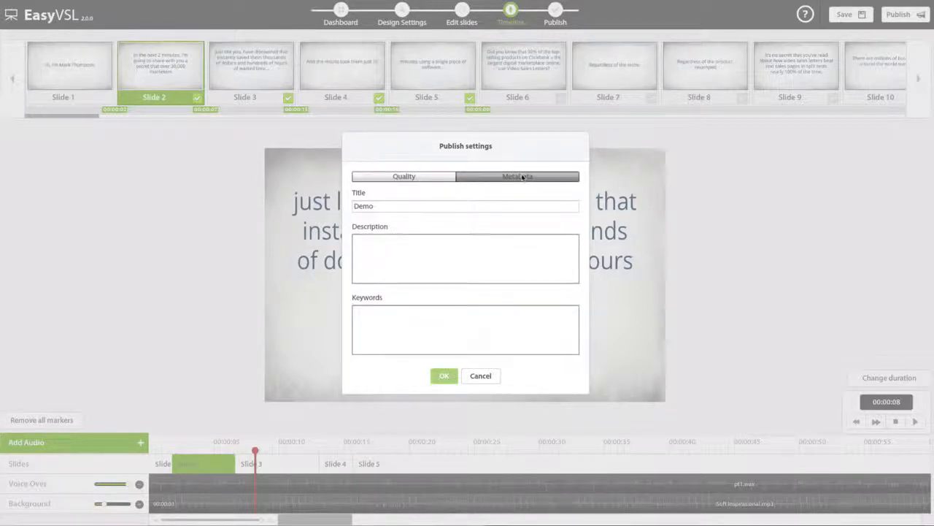
{"action": "left_click", "coordinate": [406, 177]}
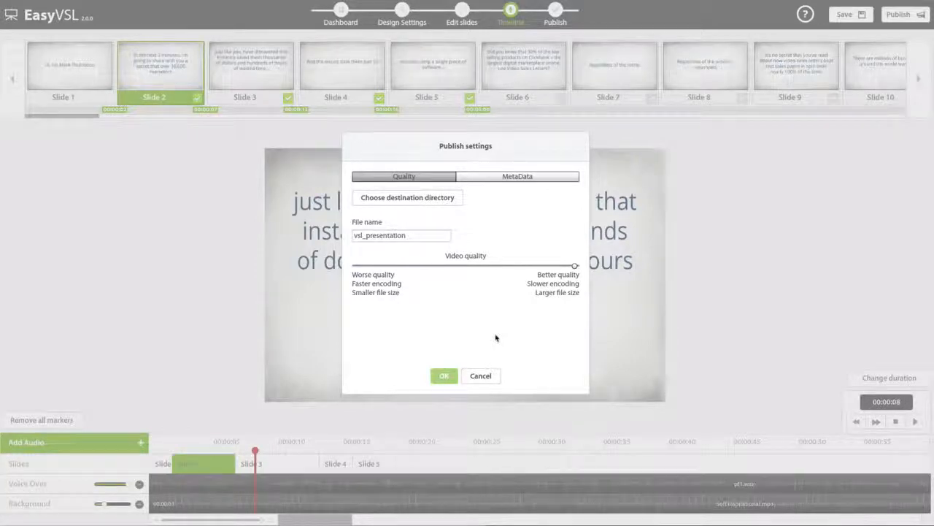
{"action": "left_click", "coordinate": [483, 375]}
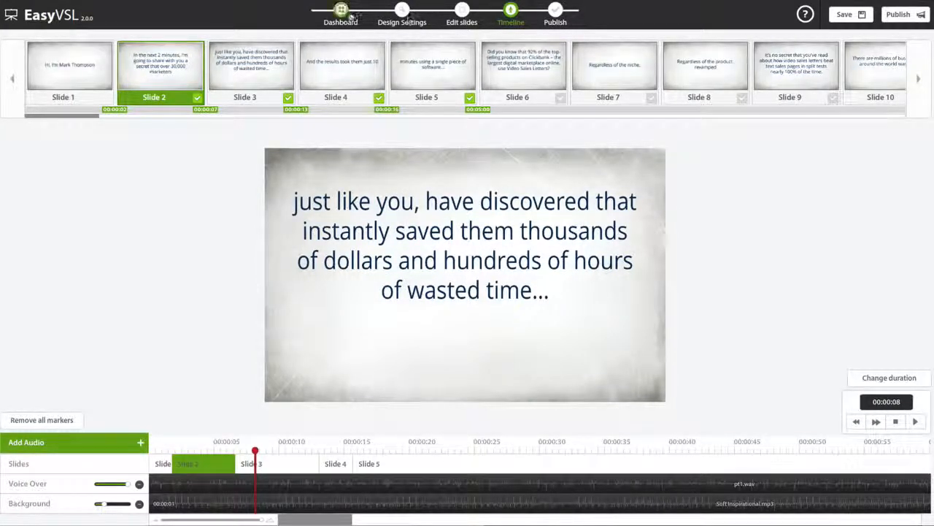
From the dashboard, create a translated copy of the Demo presentation from English to Polish
{"action": "left_click", "coordinate": [341, 12]}
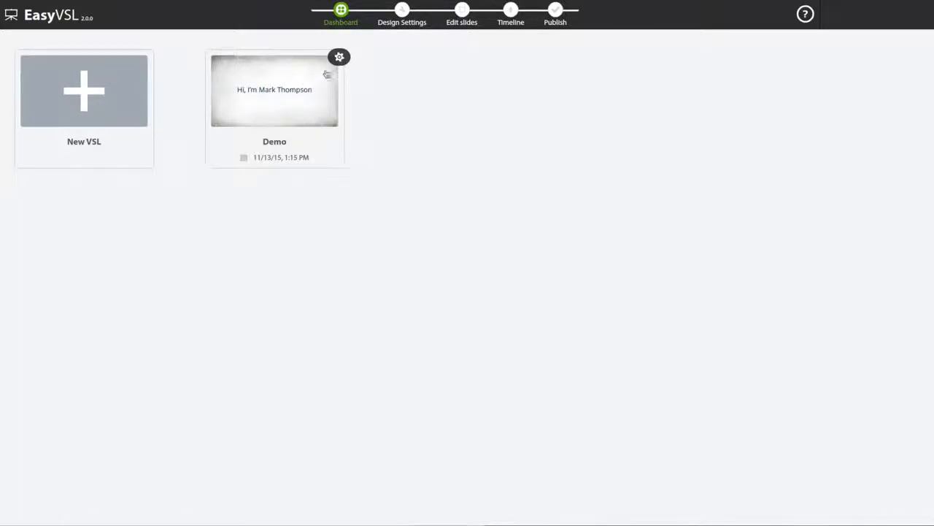
{"action": "mouse_move", "coordinate": [339, 57]}
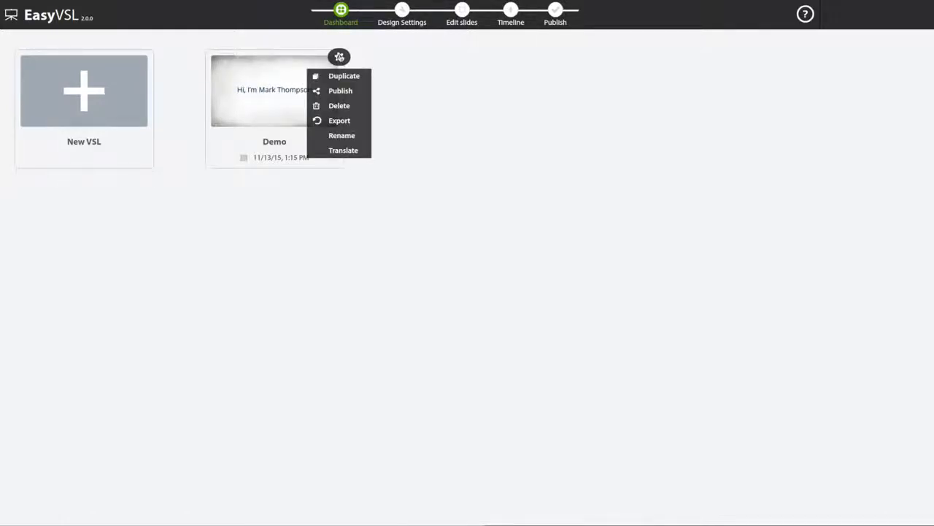
{"action": "left_click", "coordinate": [343, 150]}
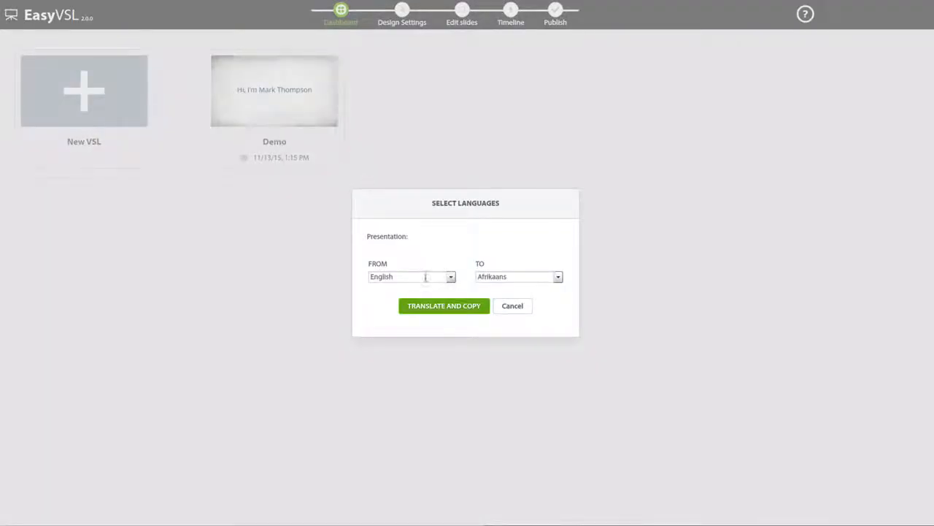
{"action": "left_click", "coordinate": [542, 273]}
{"action": "scroll", "coordinate": [518, 310], "scroll_direction": "down", "scroll_amount": 15}
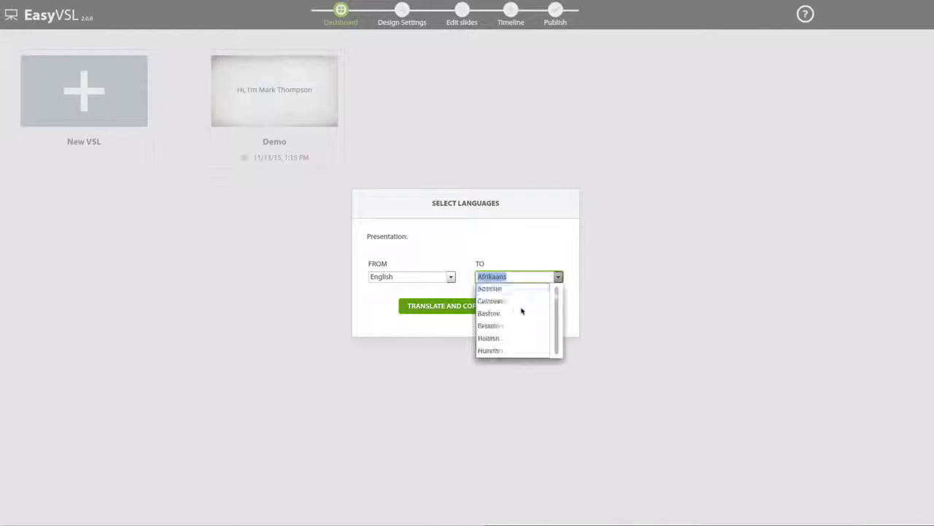
{"action": "scroll", "coordinate": [509, 312], "scroll_direction": "down", "scroll_amount": 5}
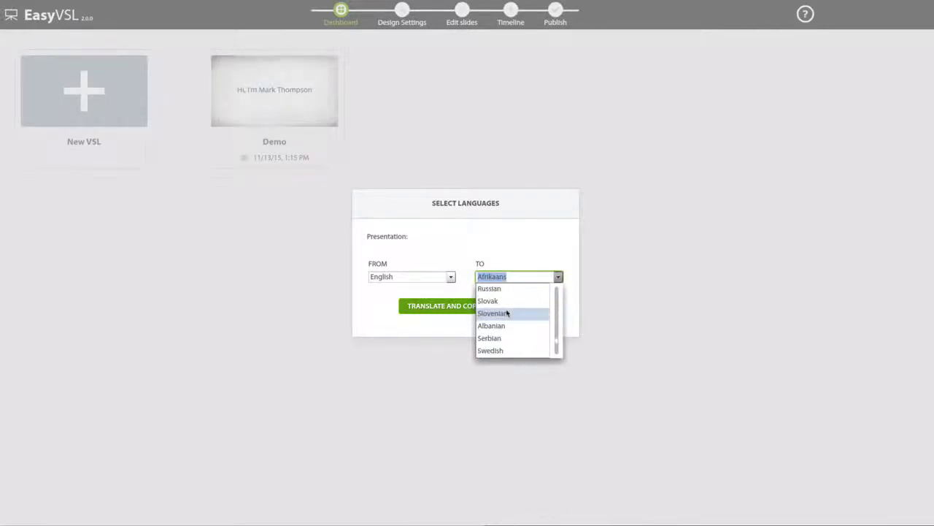
{"action": "scroll", "coordinate": [509, 313], "scroll_direction": "up", "scroll_amount": 2}
{"action": "left_click", "coordinate": [501, 337]}
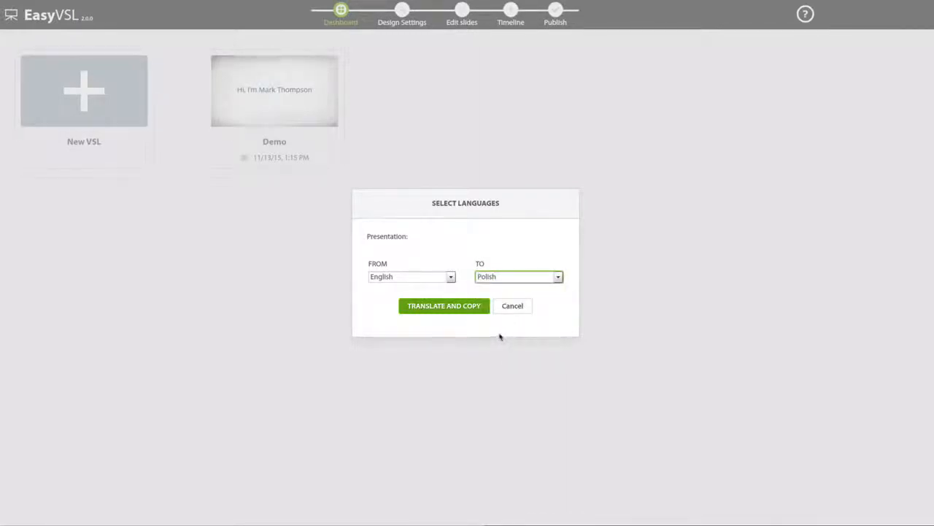
{"action": "left_click", "coordinate": [466, 311]}
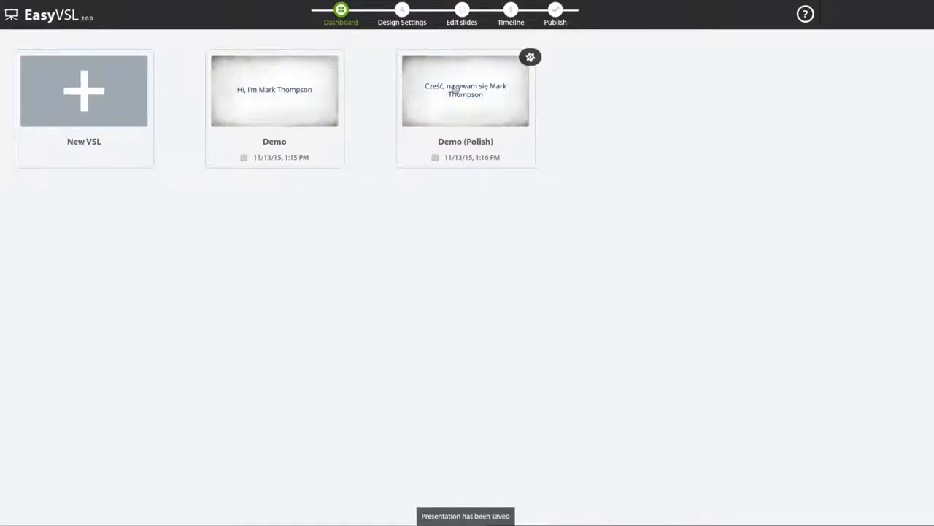
Open the Demo (Polish) presentation and check the translated text on its first three slides
{"action": "left_click", "coordinate": [458, 89]}
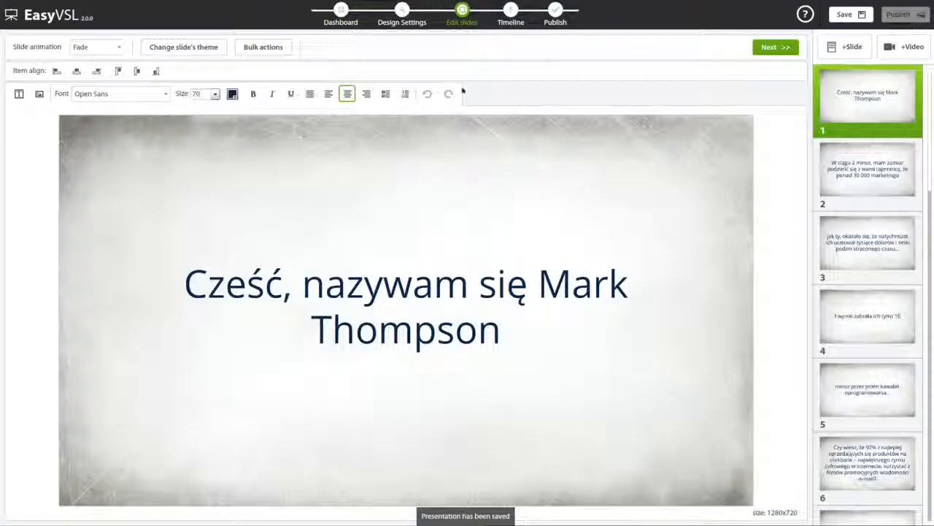
{"action": "left_click", "coordinate": [860, 182]}
{"action": "left_click", "coordinate": [861, 248]}
{"action": "left_click", "coordinate": [865, 179]}
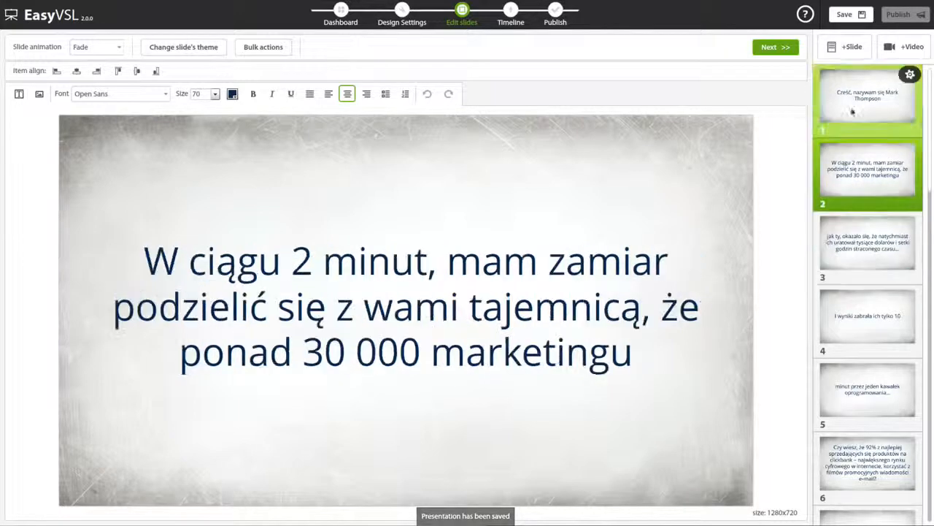
{"action": "left_click", "coordinate": [852, 111]}
Return to the dashboard and open the available actions for the original Demo presentation
{"action": "left_click", "coordinate": [337, 14]}
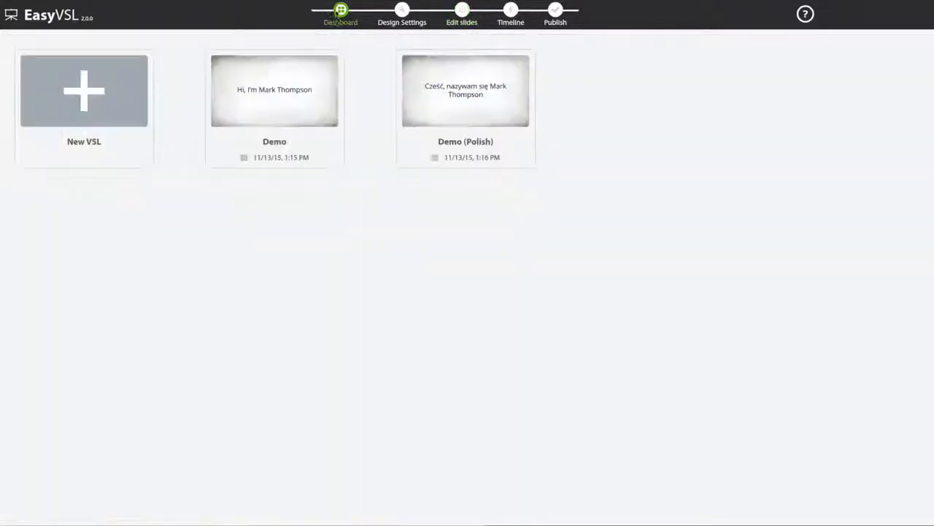
{"action": "mouse_move", "coordinate": [299, 96]}
{"action": "left_click", "coordinate": [339, 57]}
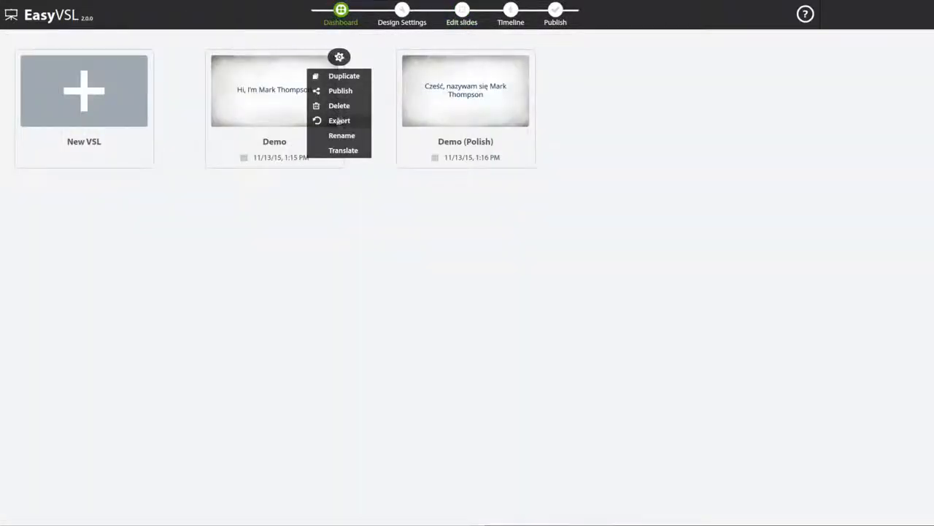